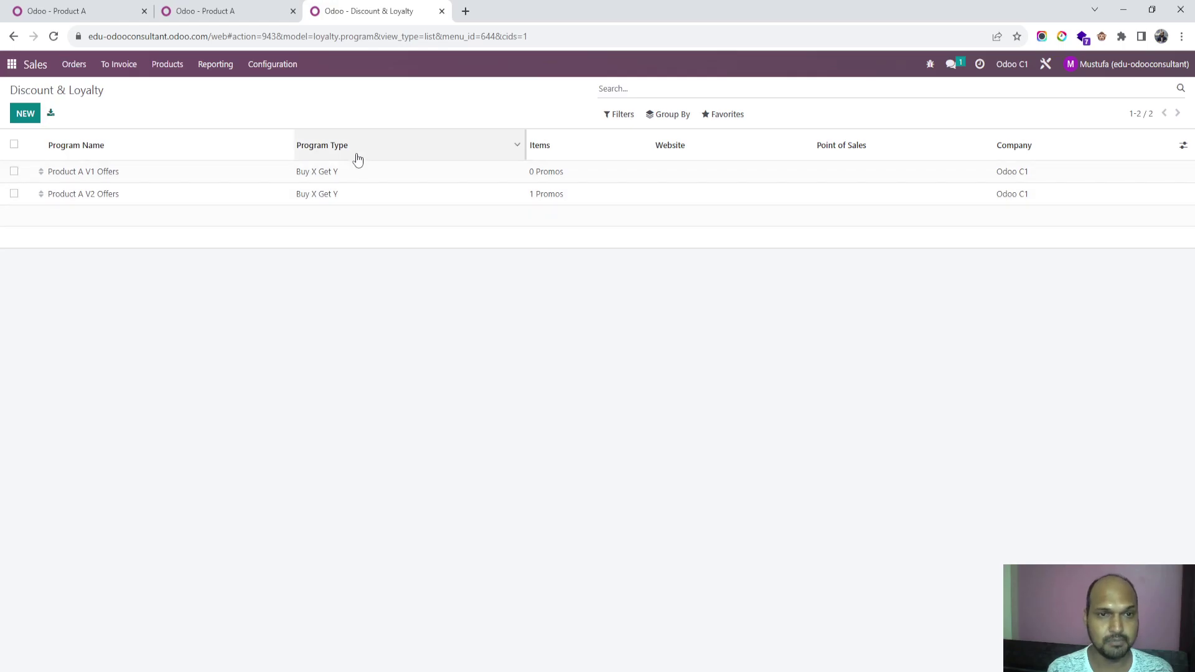
Open the Product A V1 Offers program and view its minimum 5-item conditional rule.
left_click(340, 177)
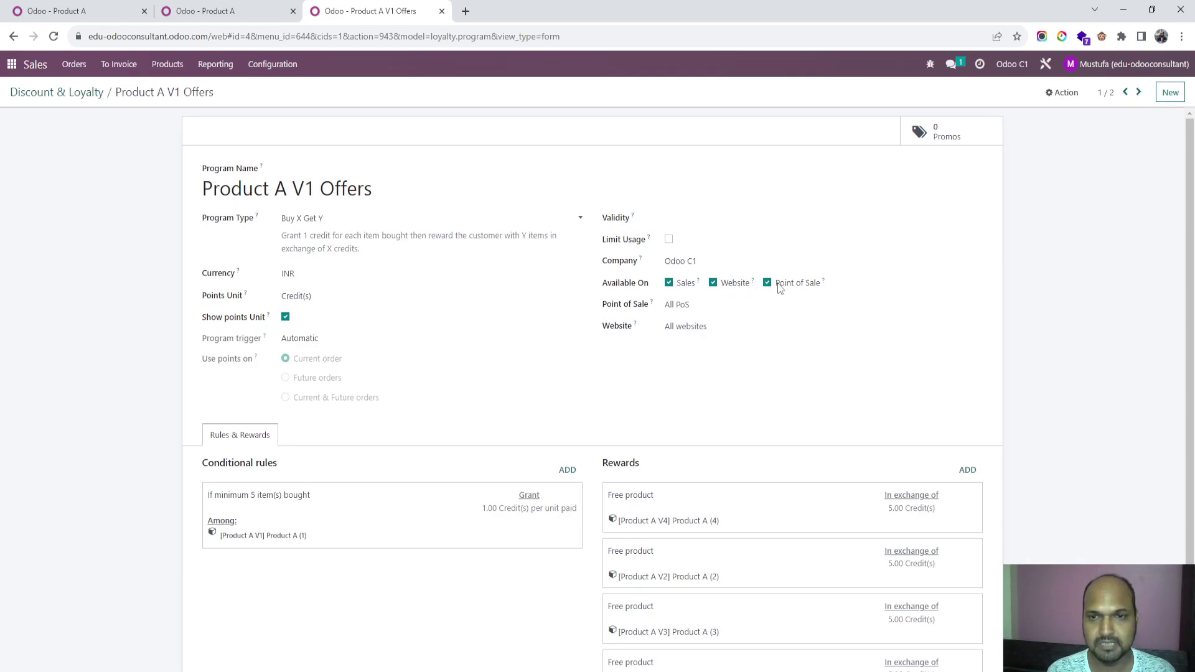
left_click(292, 503)
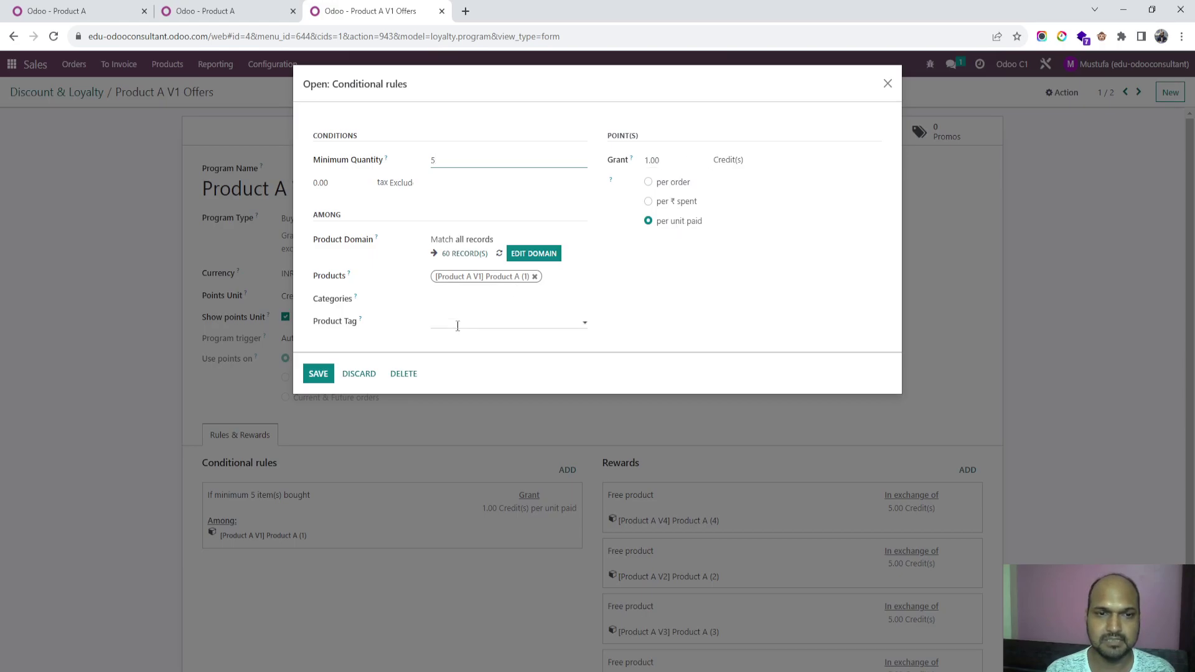
Close the rule and review the Product A V4 reward (1 free unit per 5 credits) unchanged.
left_click(367, 377)
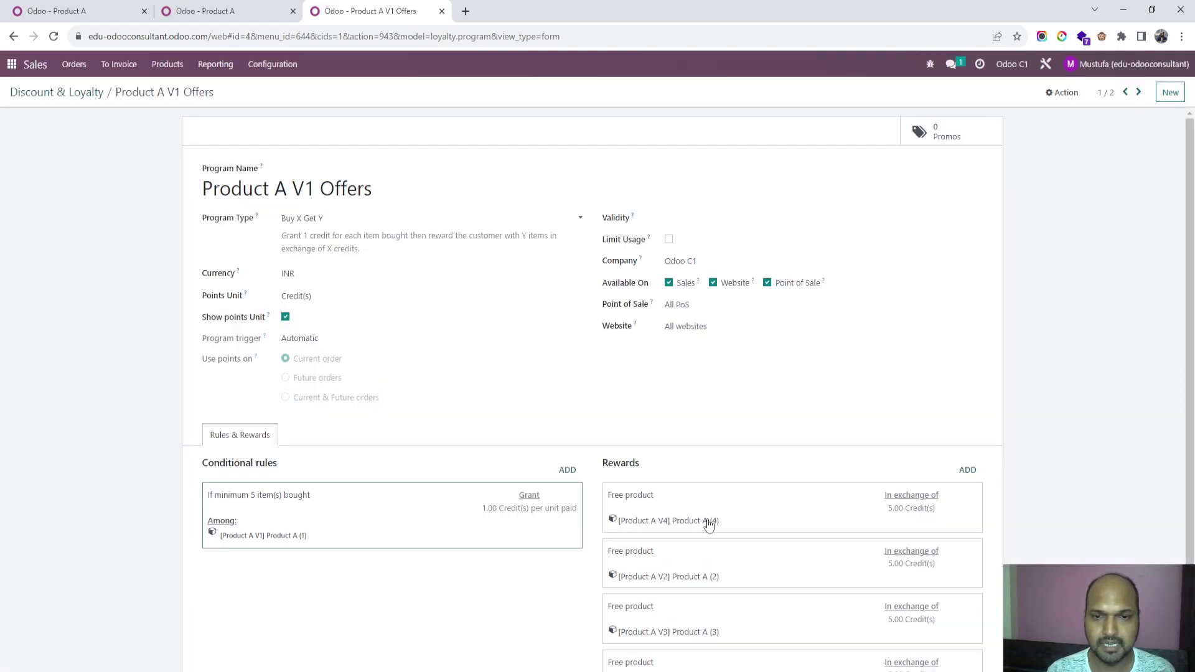
left_click(706, 519)
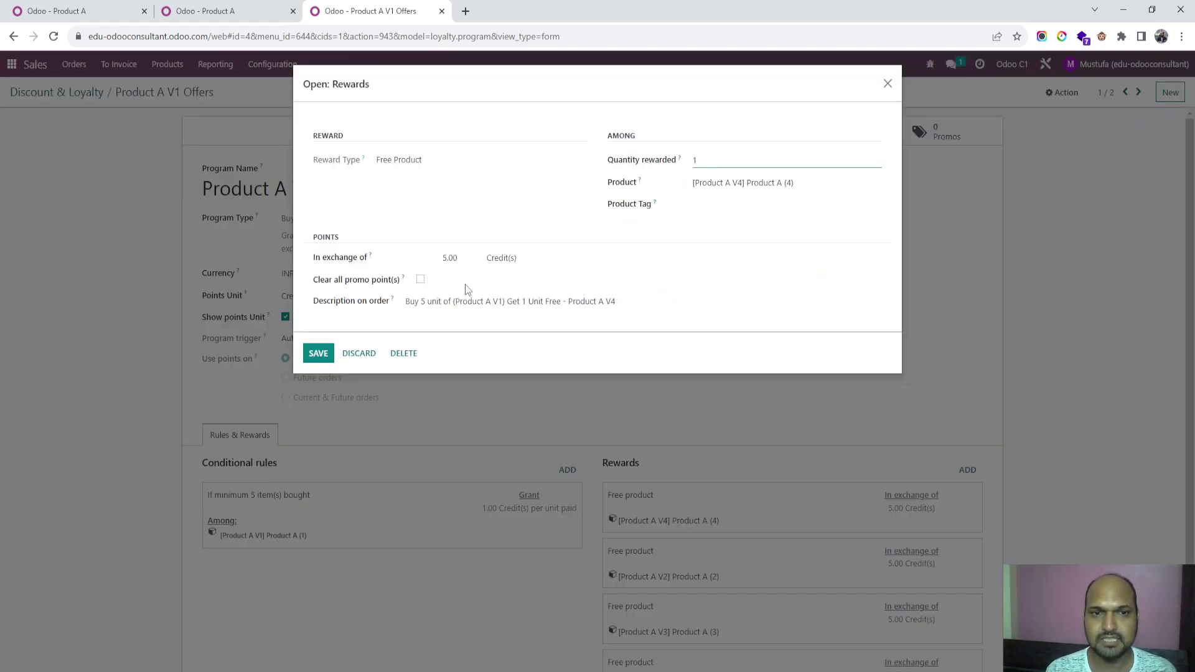
mouse_move(773, 182)
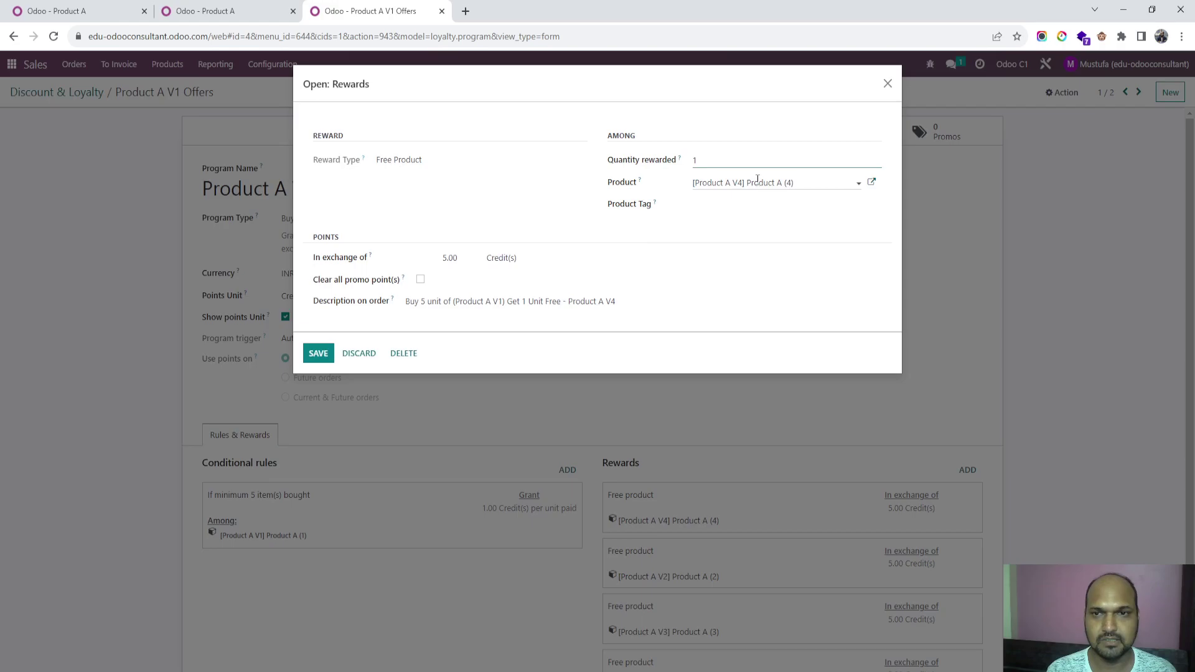
left_click(358, 353)
scroll(555, 462, "down", 1)
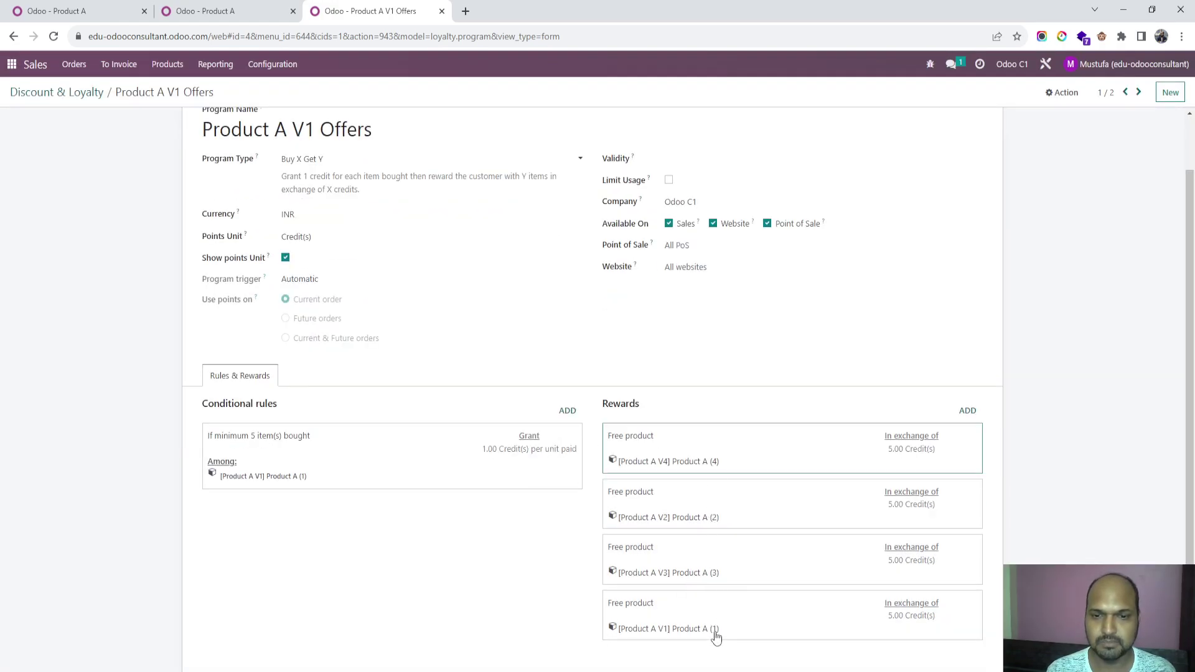
List Product A's four variants V1–V4, priced 10–13, and go back through the offers tab to Product A.
left_click(206, 11)
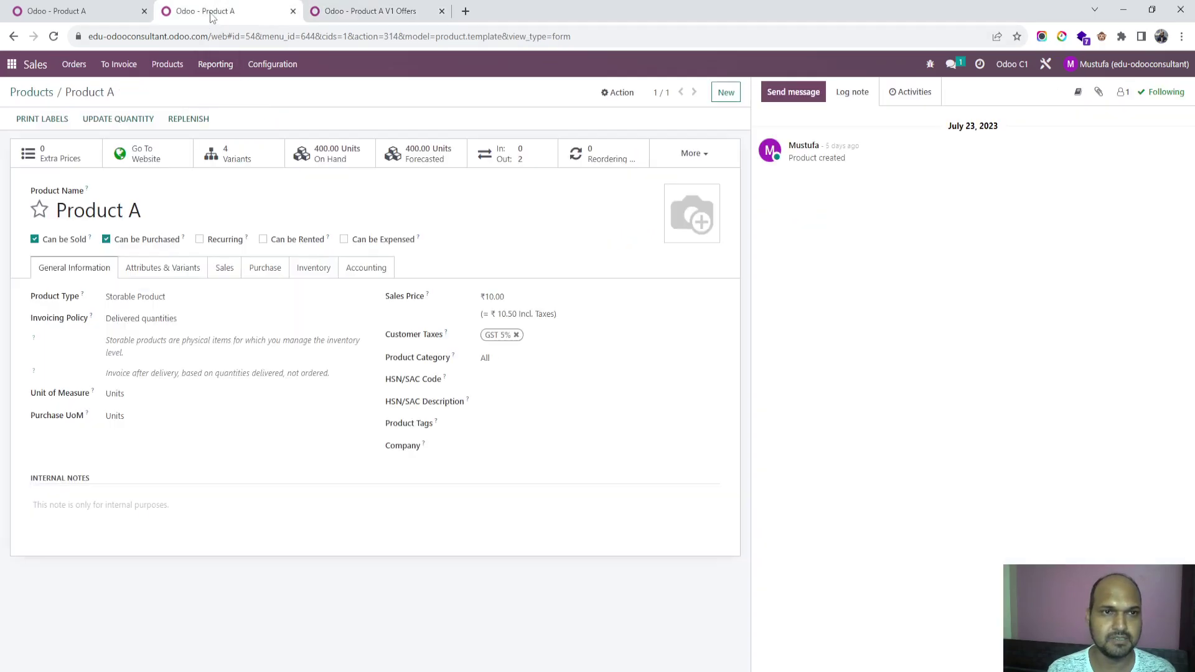
left_click(222, 154)
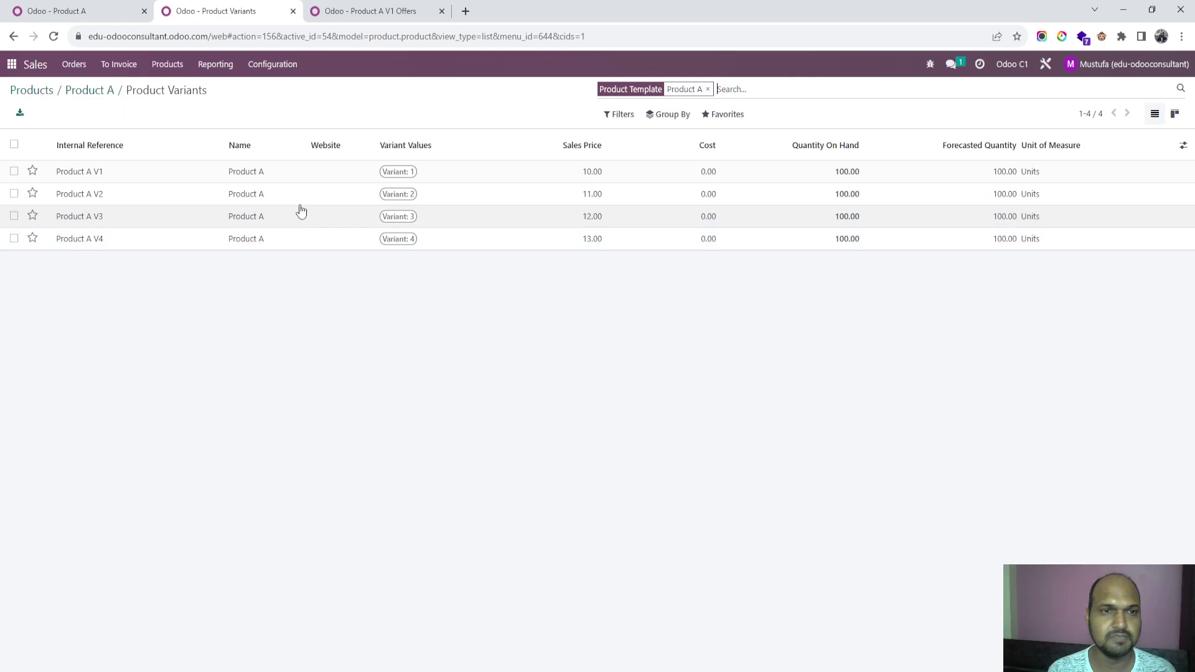
left_click(351, 16)
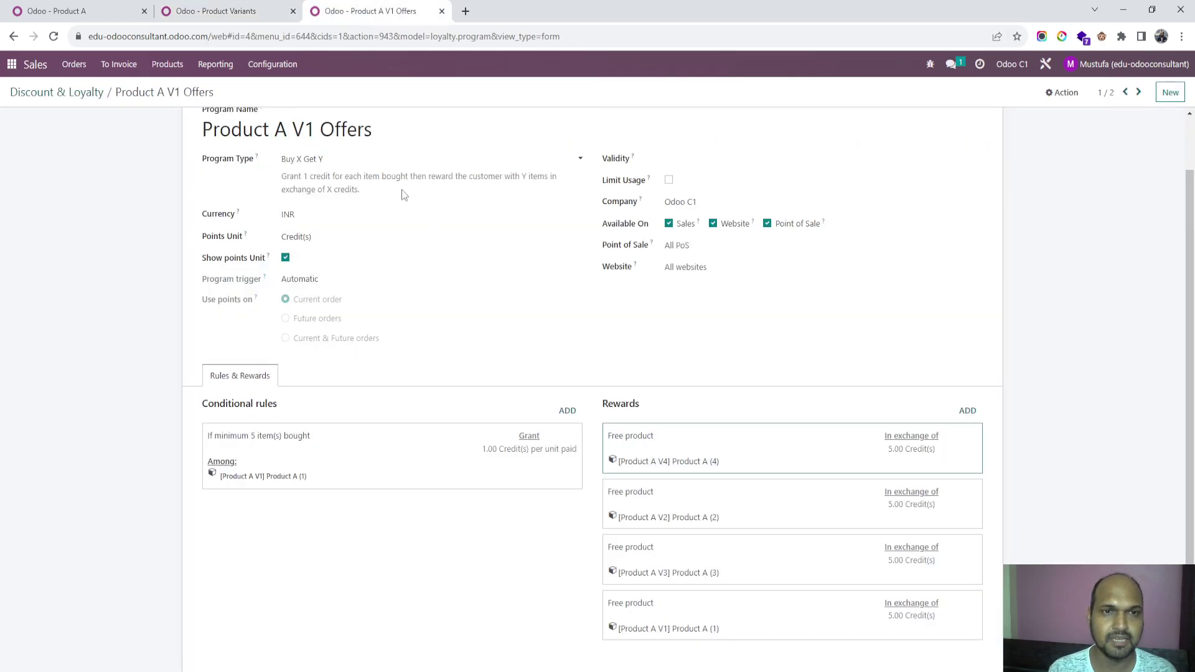
scroll(427, 336, "up", 2)
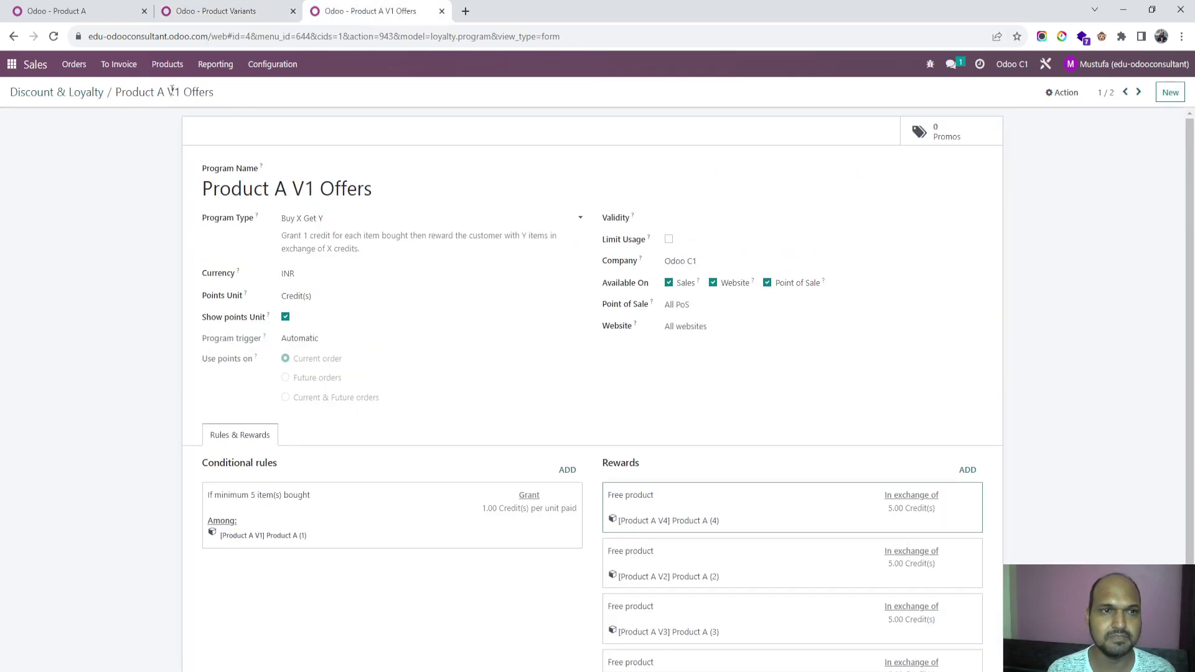
left_click(56, 11)
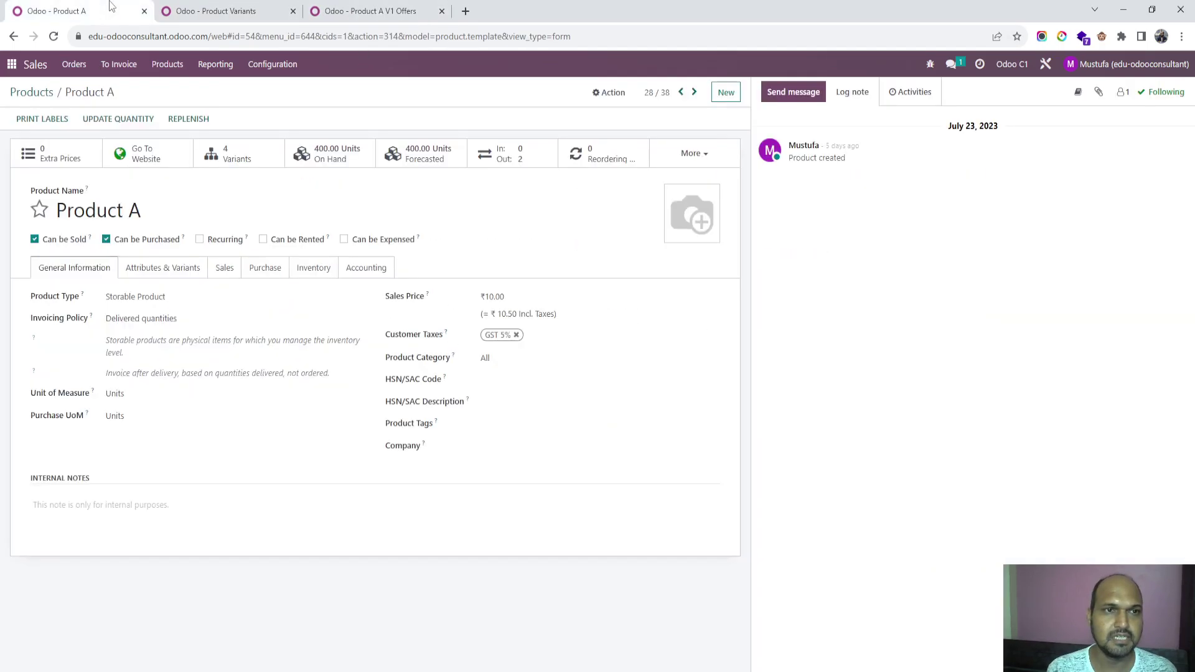
Create a new quotation for Customer 3 with a Product A order line.
left_click(74, 64)
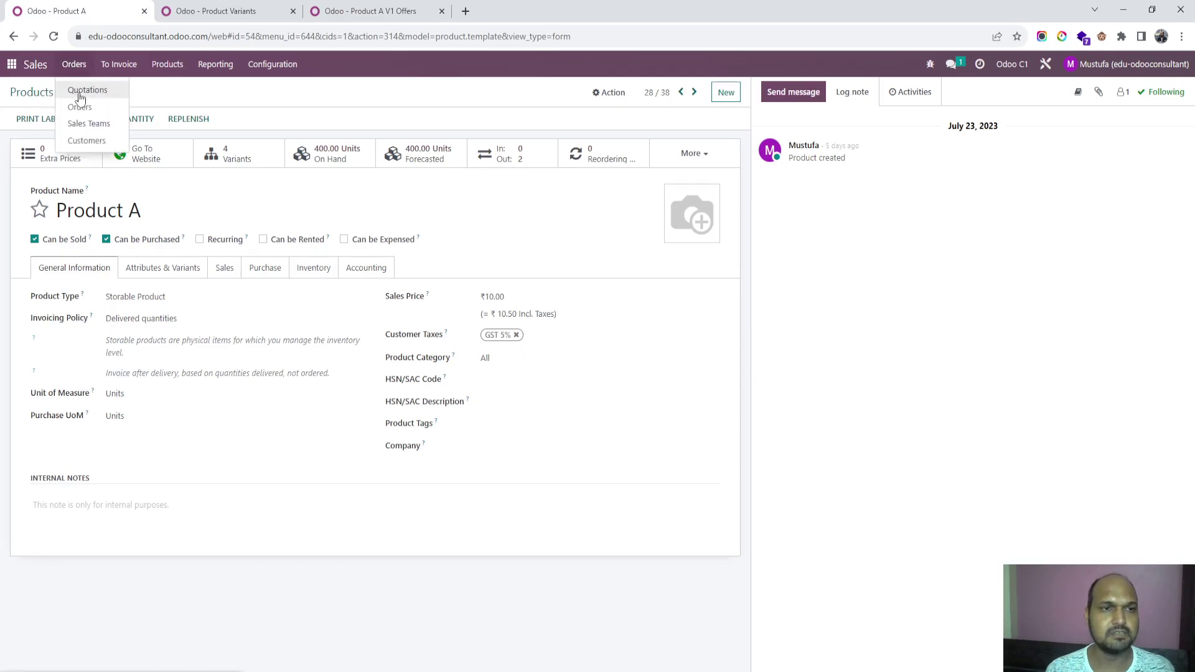
left_click(81, 98)
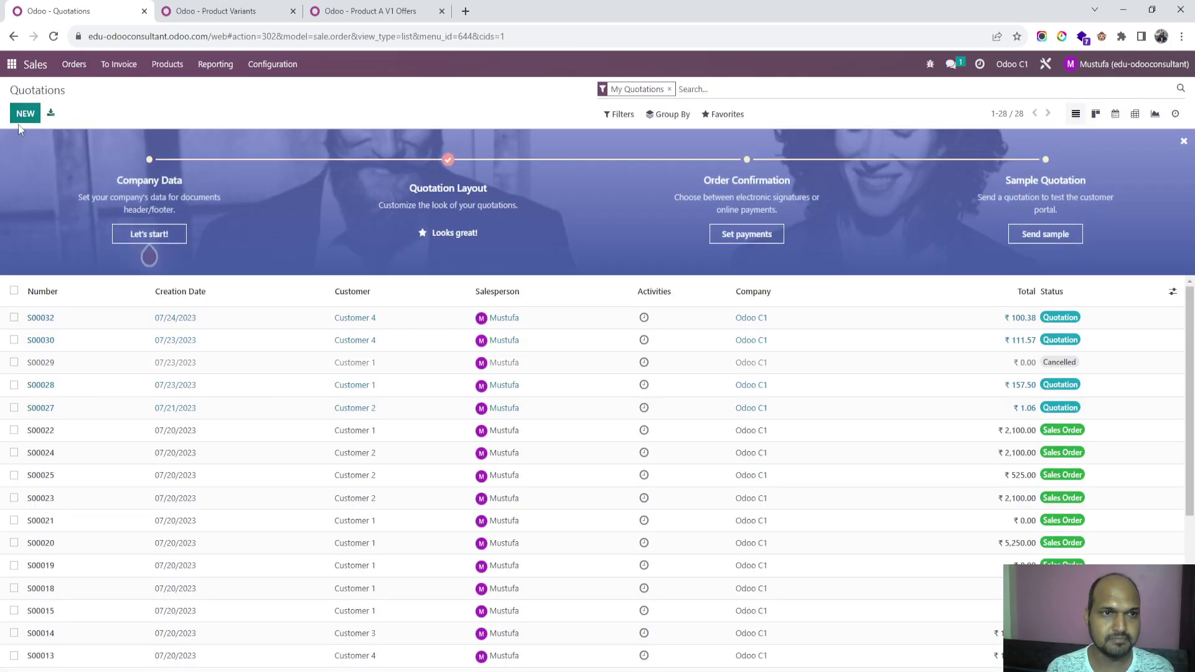
left_click(23, 116)
left_click(157, 227)
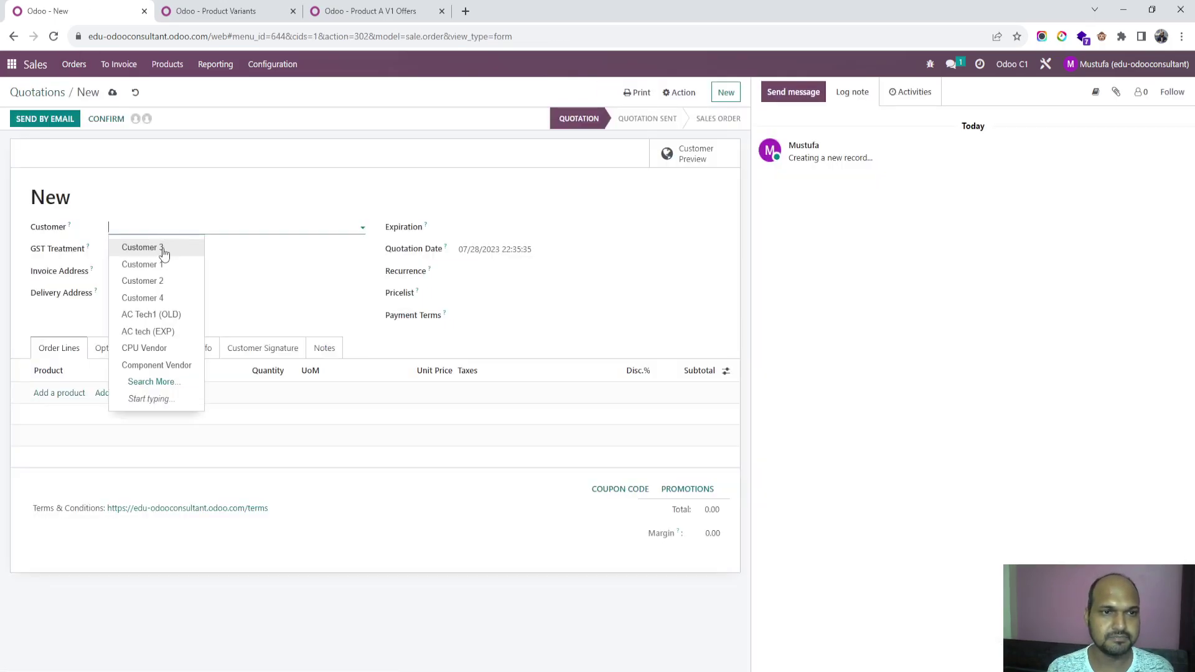
left_click(141, 247)
left_click(71, 394)
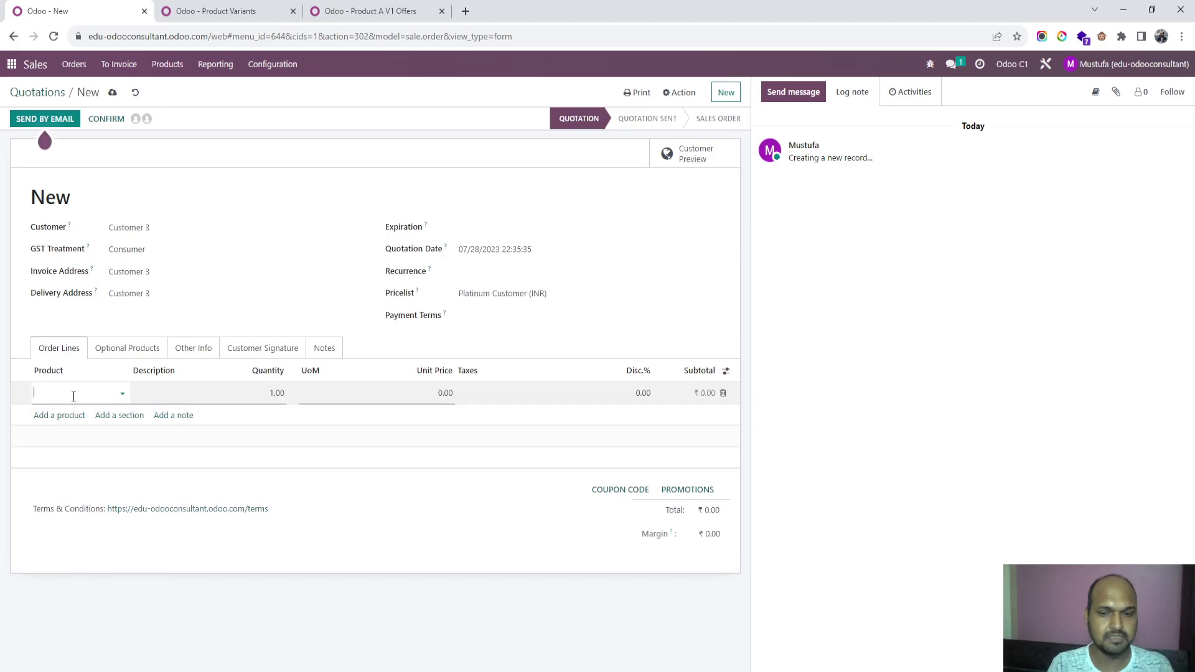
type("prod")
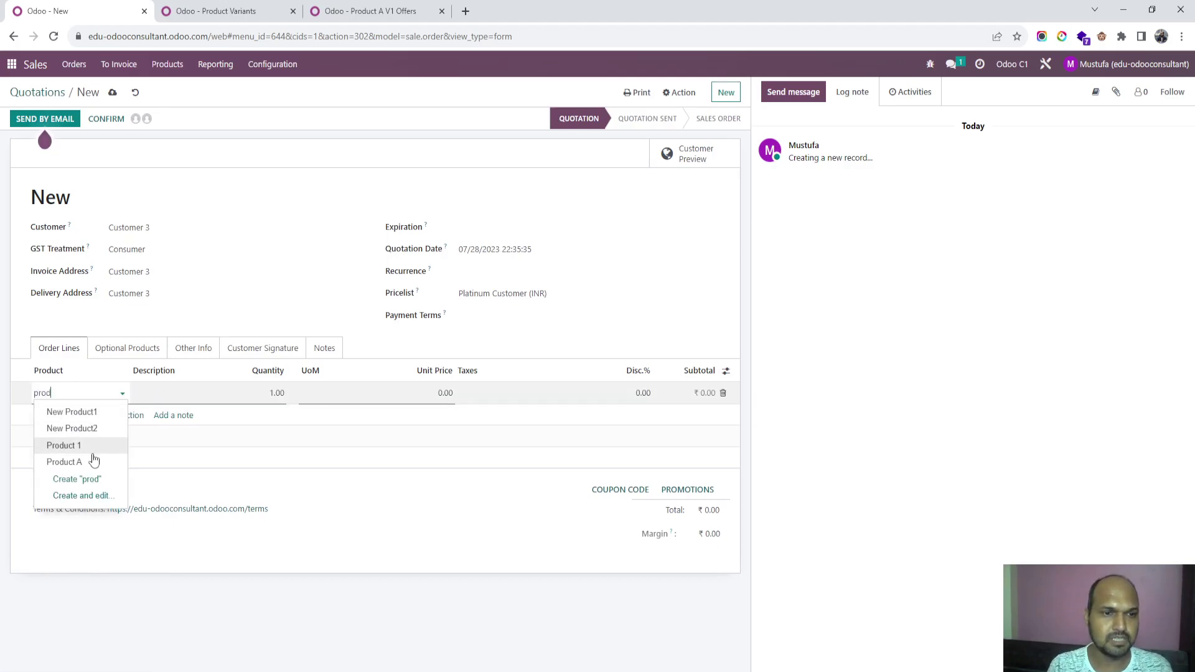
left_click(94, 460)
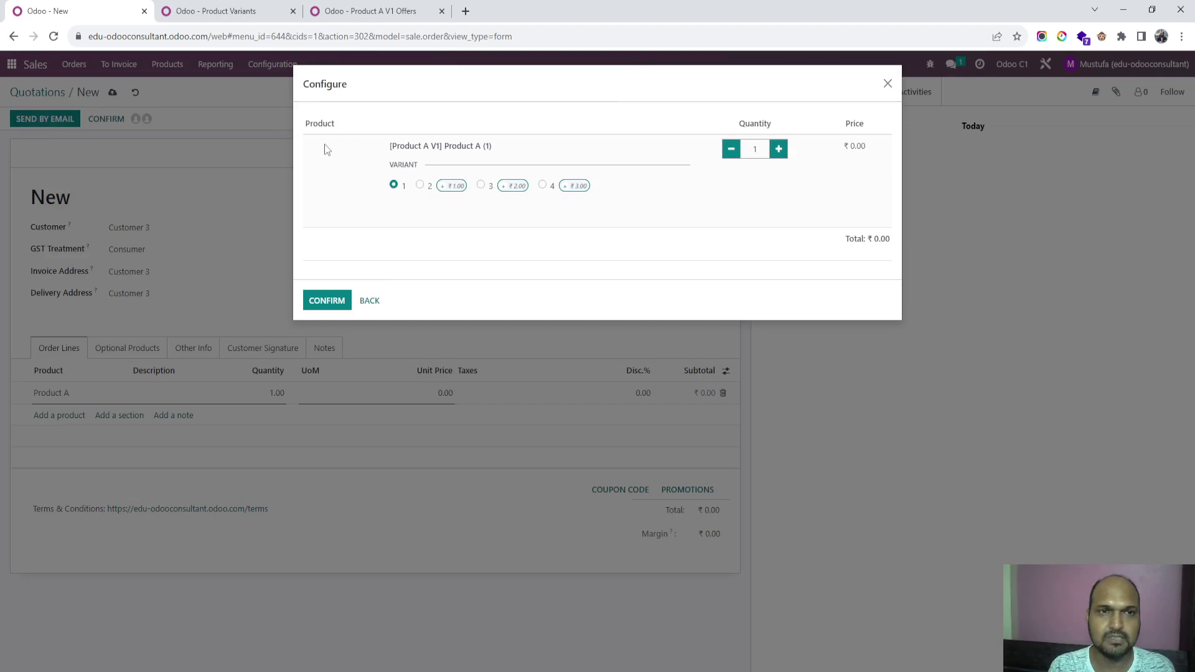
Glance at the loyalty program and Product Variants pages, then return to the quotation.
left_click(370, 11)
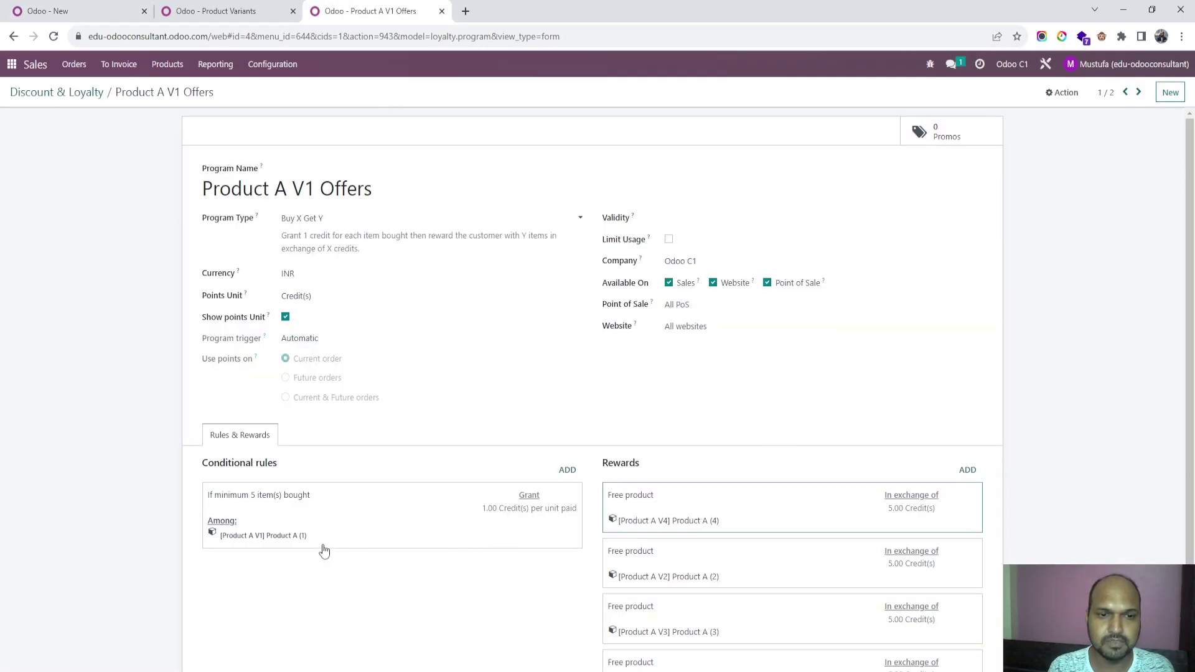
left_click(225, 11)
left_click(75, 10)
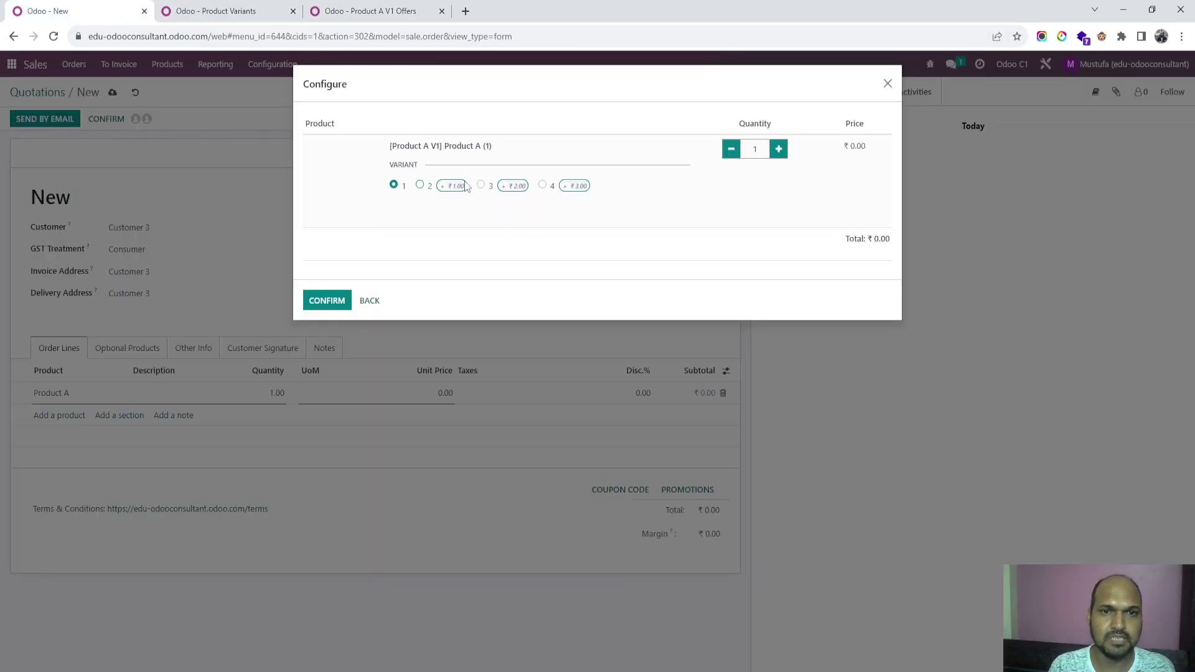
Add Product A V1 at quantity 5, try a free variant reward, then remove it.
left_click(345, 298)
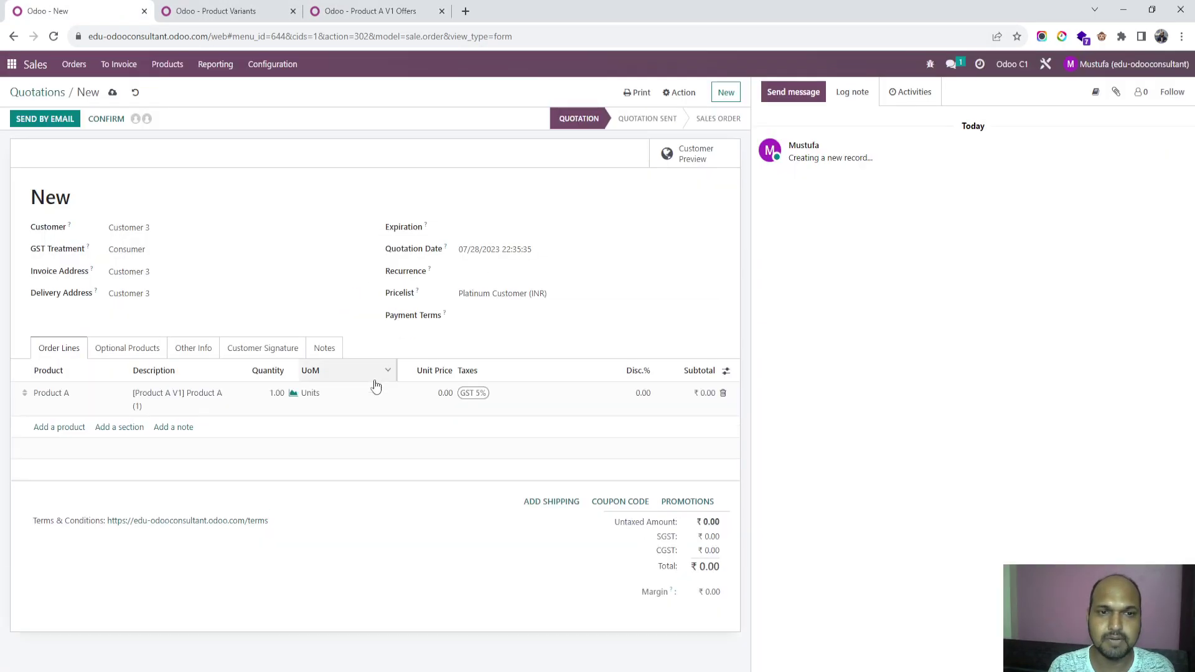
left_click(675, 501)
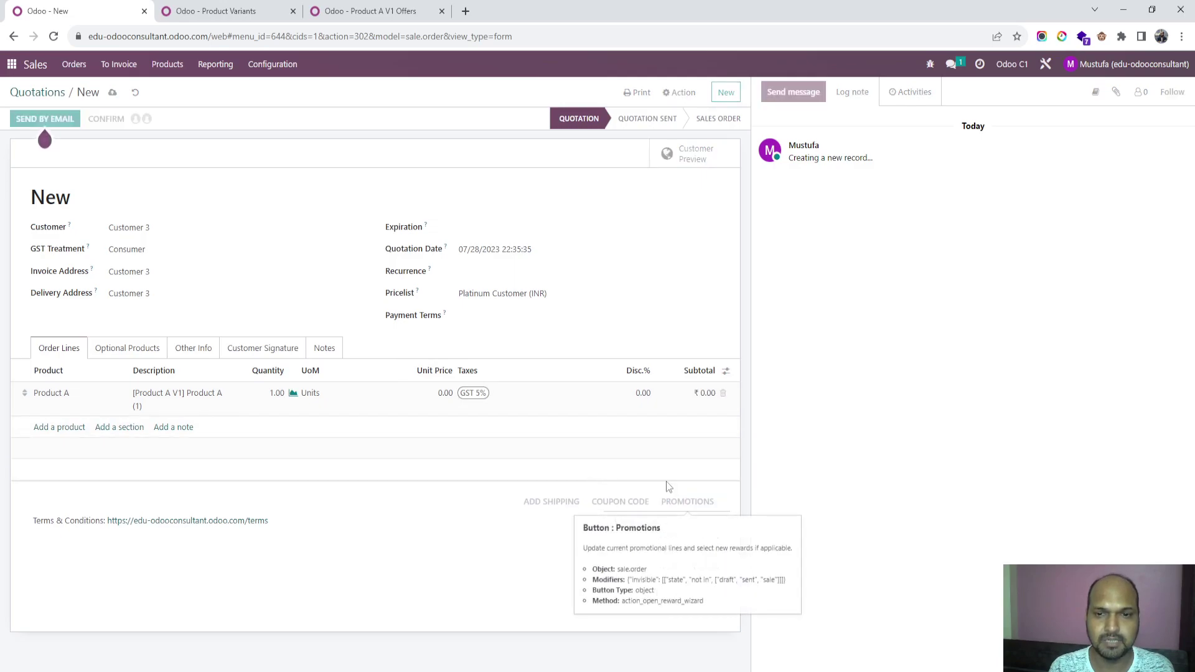
left_click(275, 395)
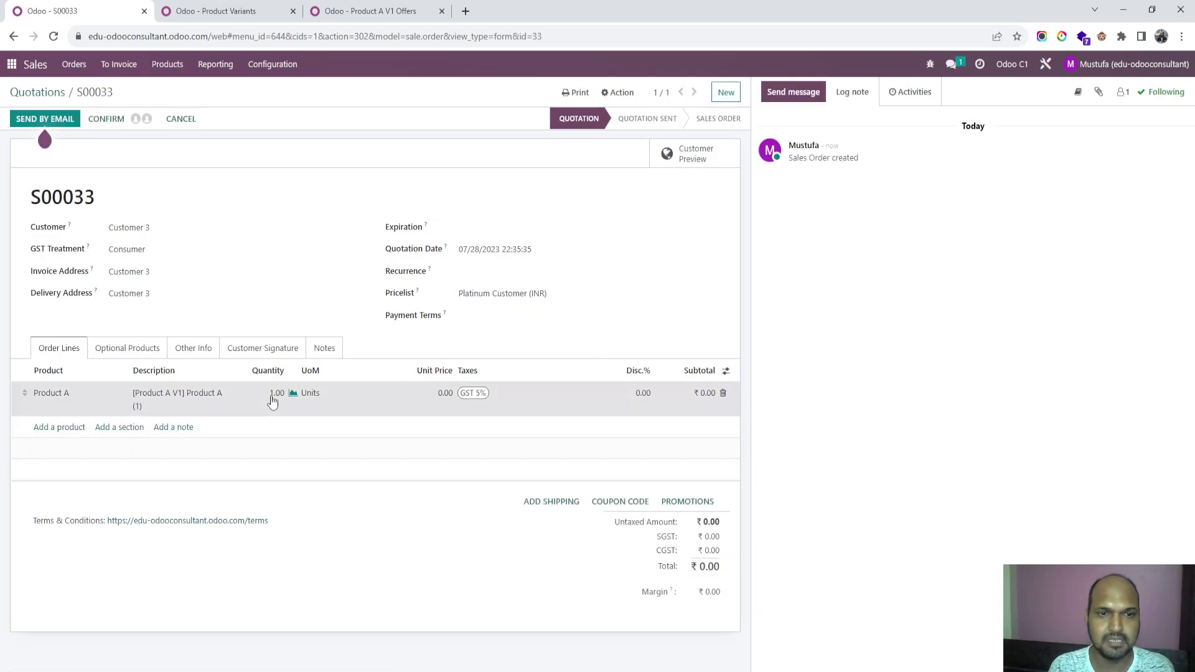
type("5")
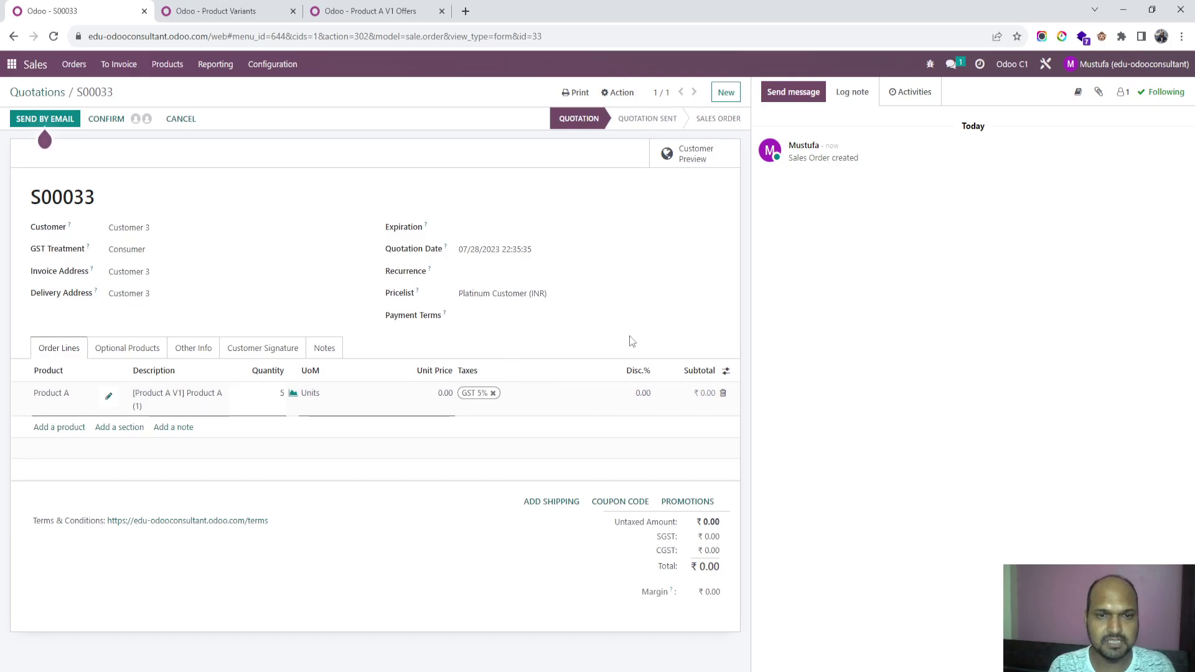
left_click(644, 473)
left_click(675, 502)
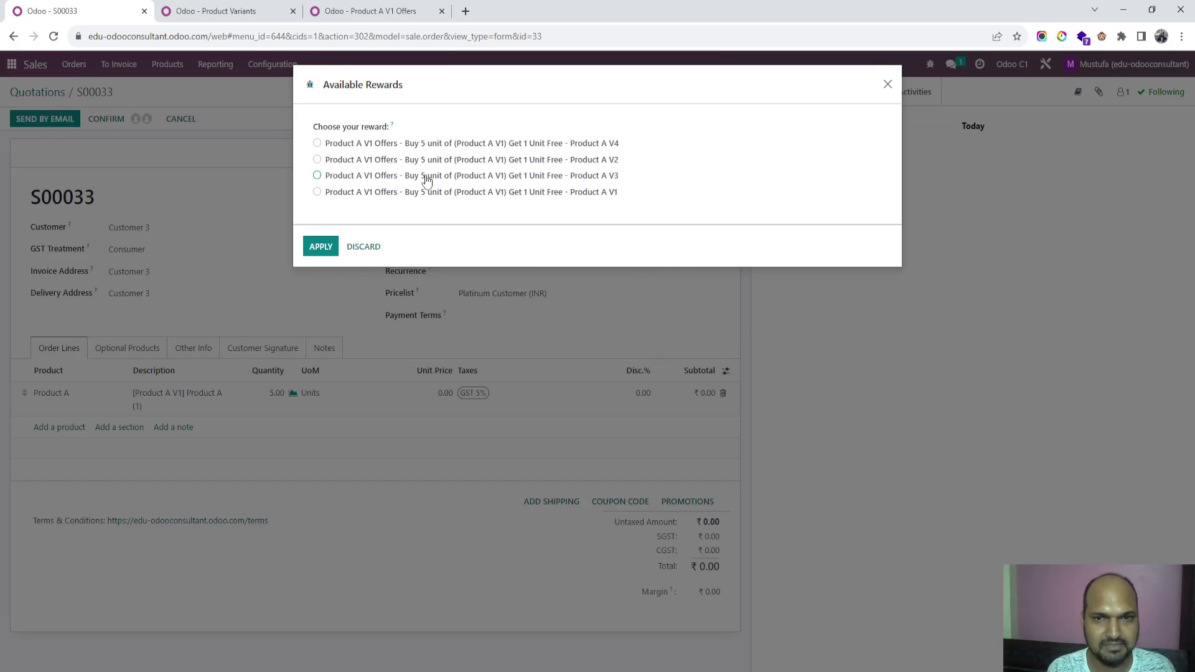
left_click(321, 246)
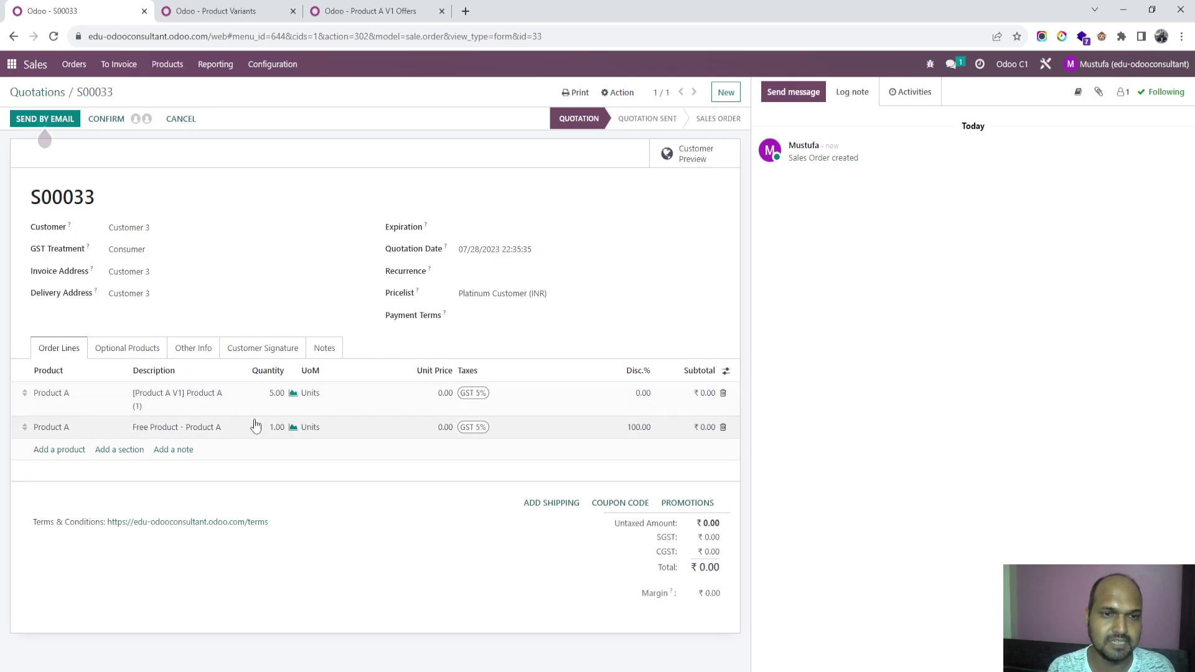
left_click(722, 426)
Raise Product A V1 to 15 units and apply the free Product A V3 reward.
left_click(267, 407)
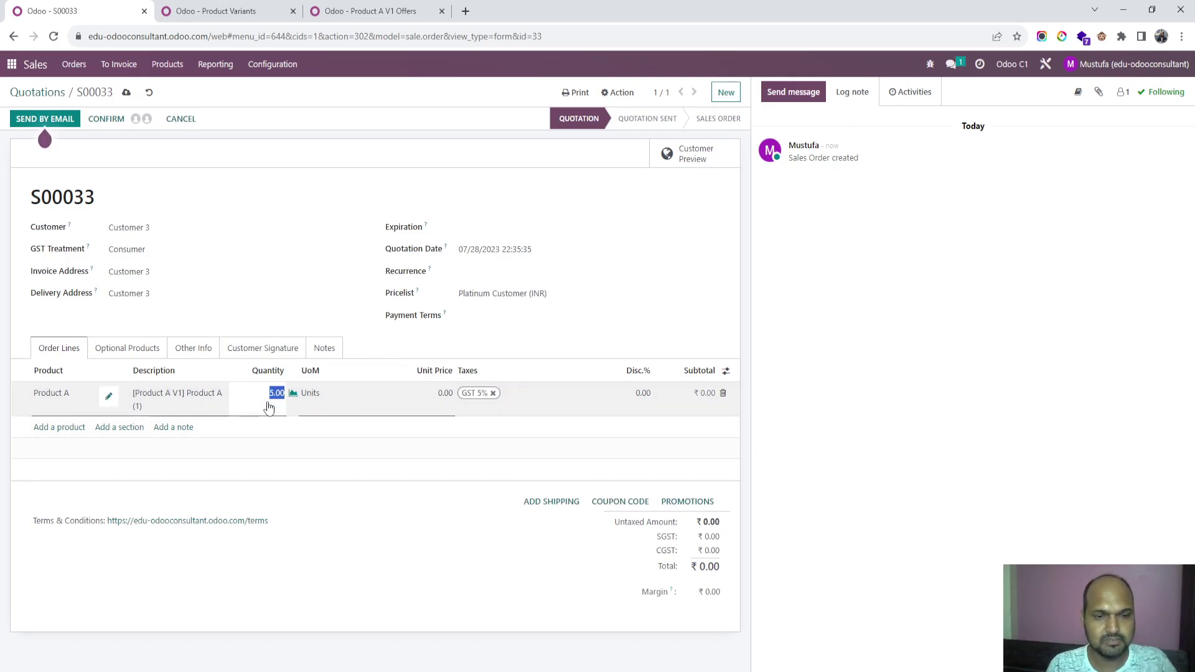
type("15")
left_click(584, 317)
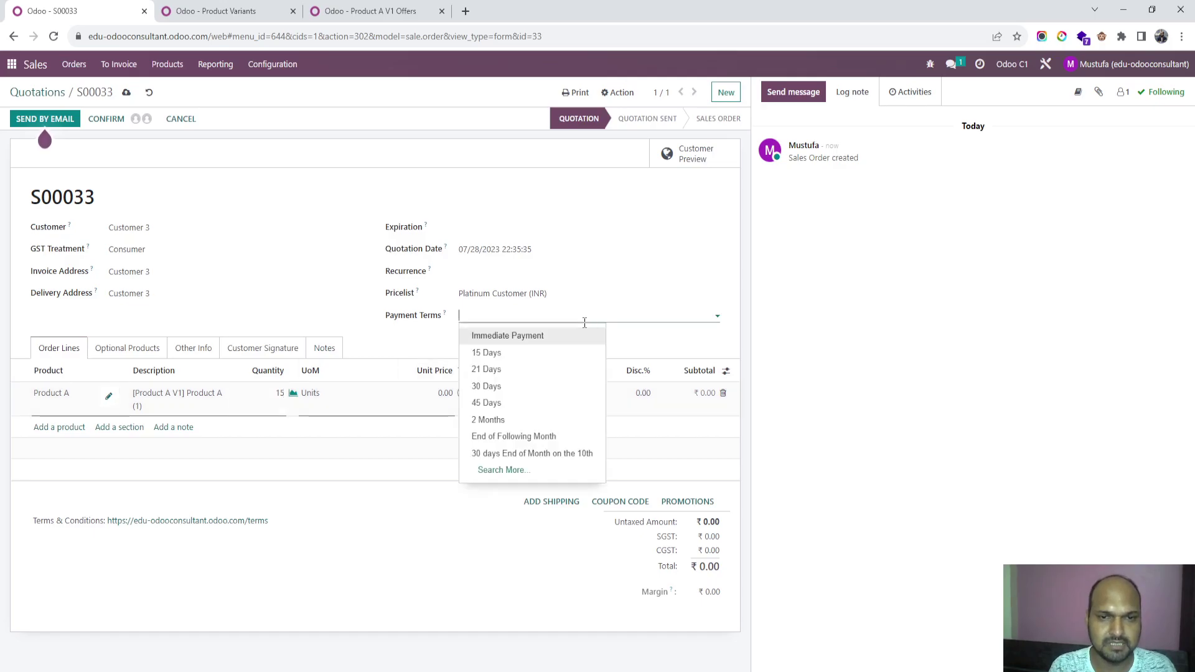
left_click(688, 501)
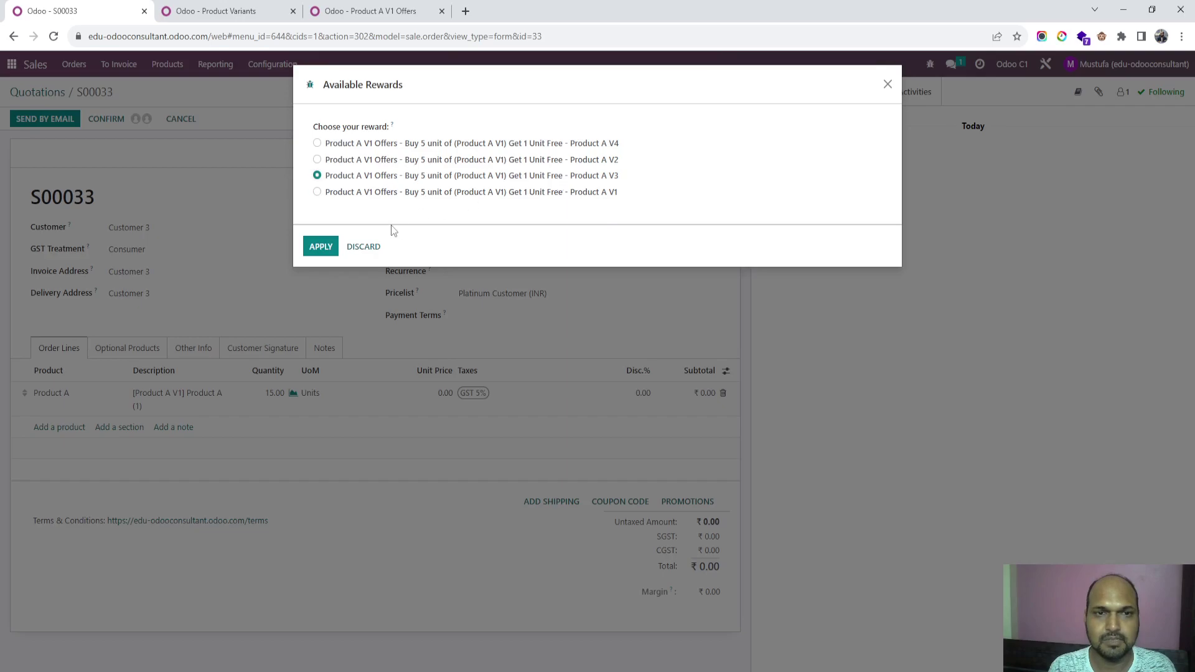
left_click(322, 247)
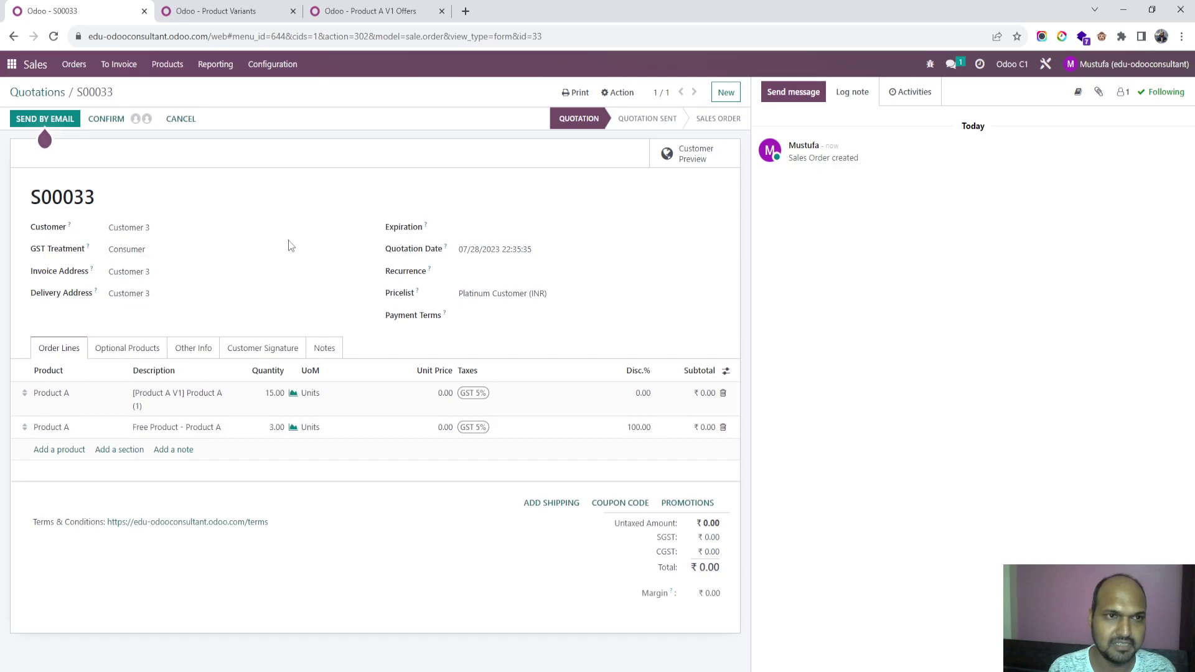
Show the Product Variant column on the quotation lines, then go to the app home screen.
left_click(726, 371)
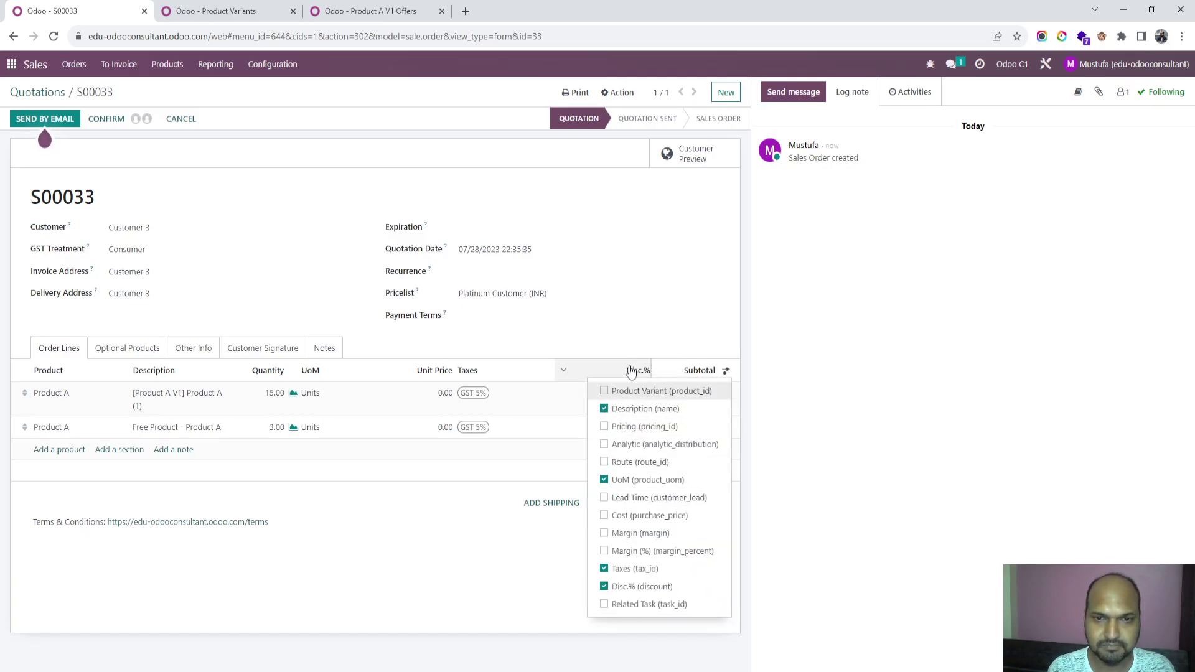
left_click(653, 391)
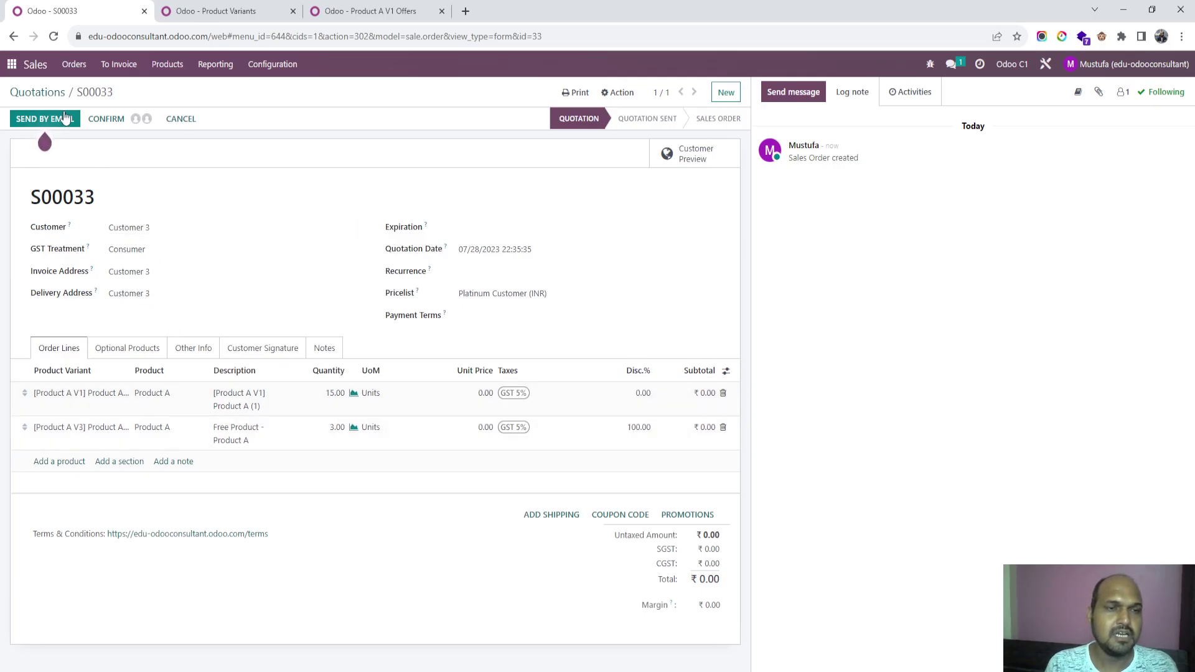
left_click(11, 64)
type("p")
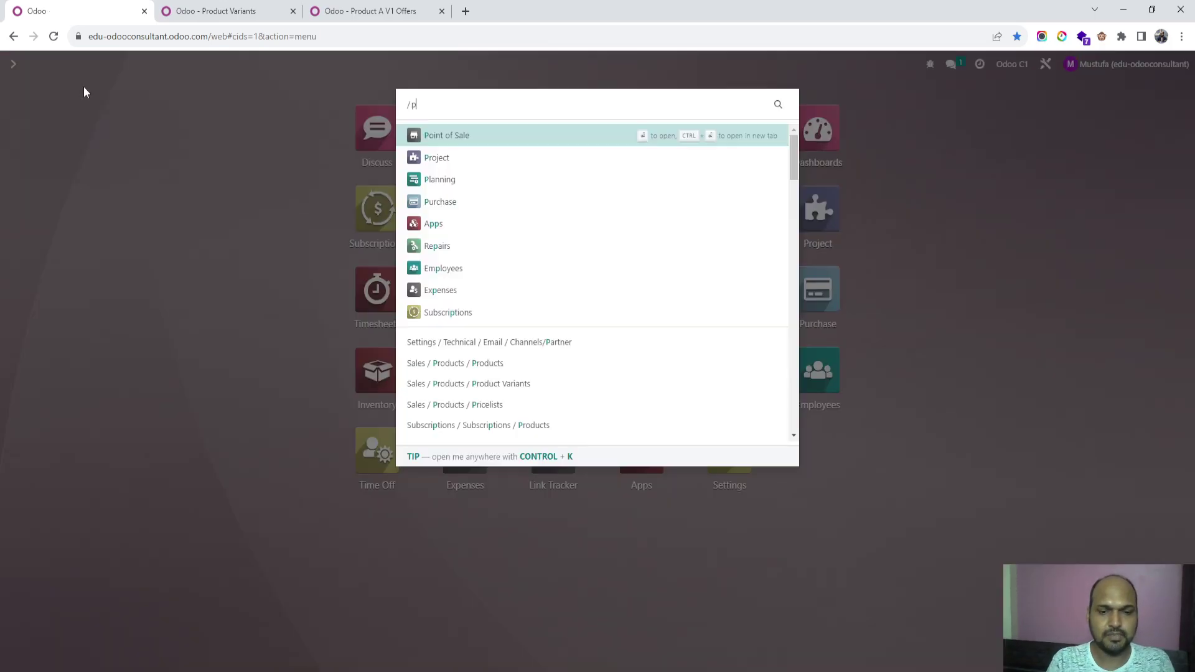
type("o")
Open a POS session with zero cash and sell 5 Product A (1), claiming a free V2 unit.
left_click(510, 133)
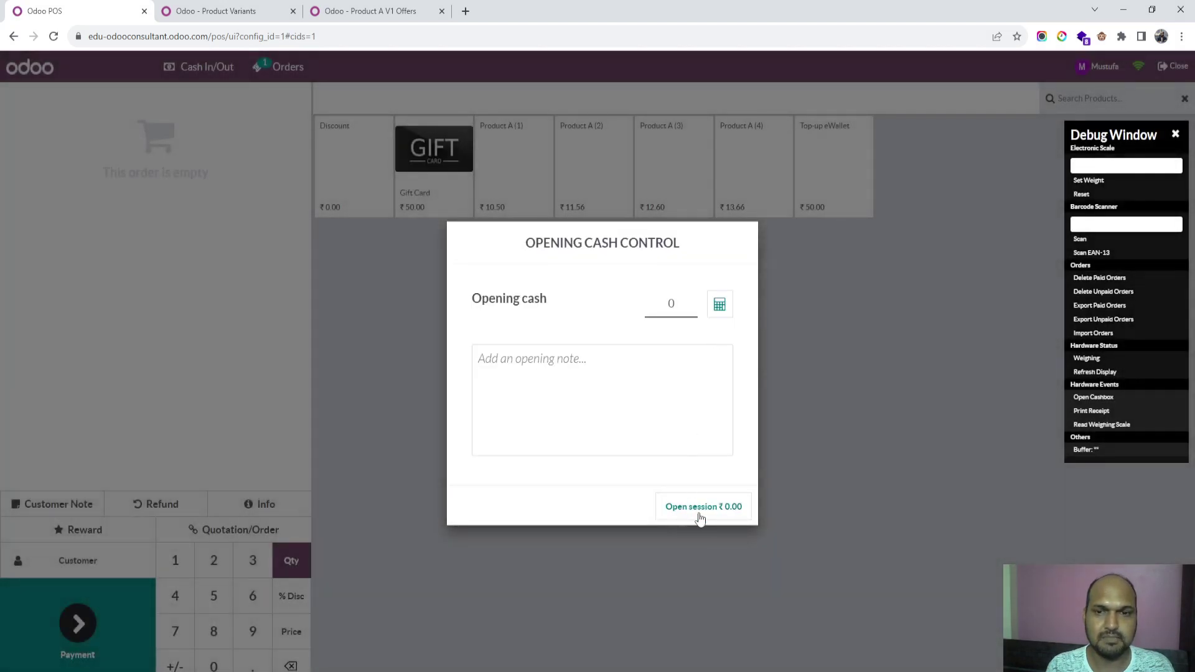
left_click(700, 512)
left_click(515, 157)
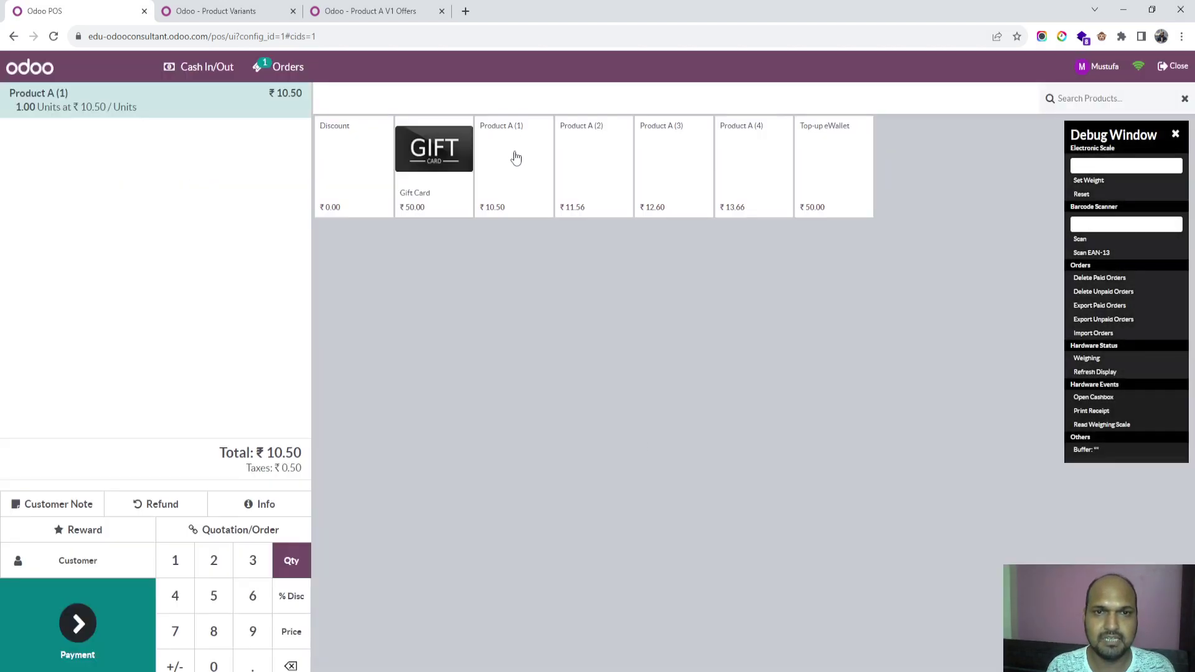
left_click(100, 534)
left_click(704, 417)
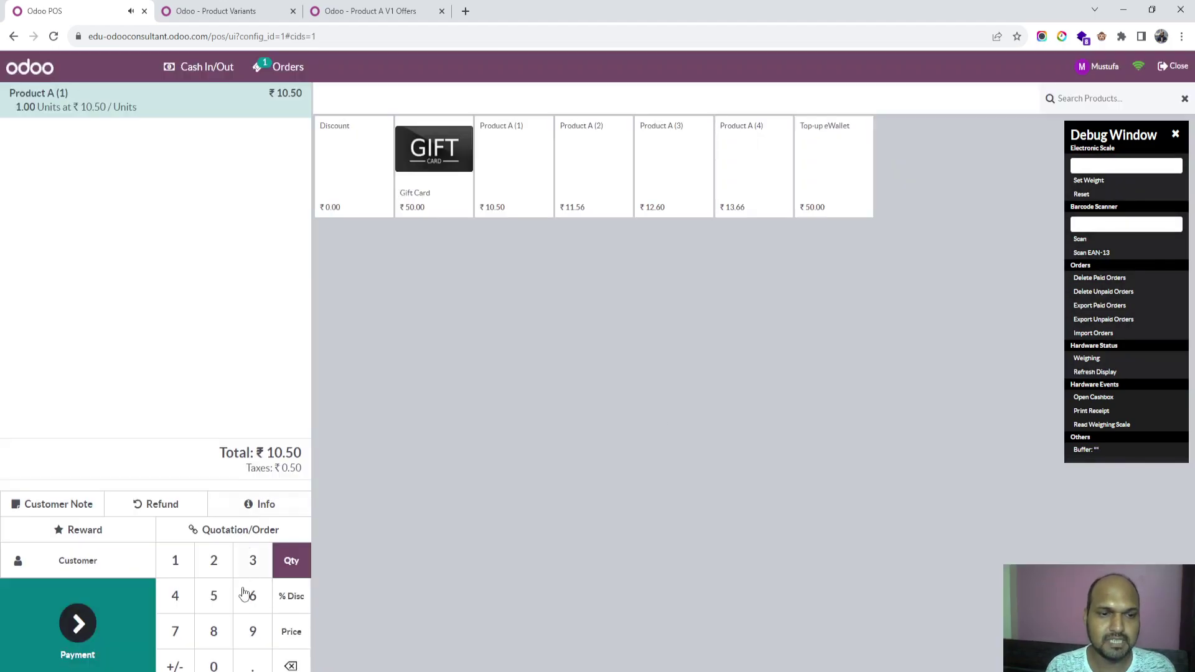
left_click(213, 596)
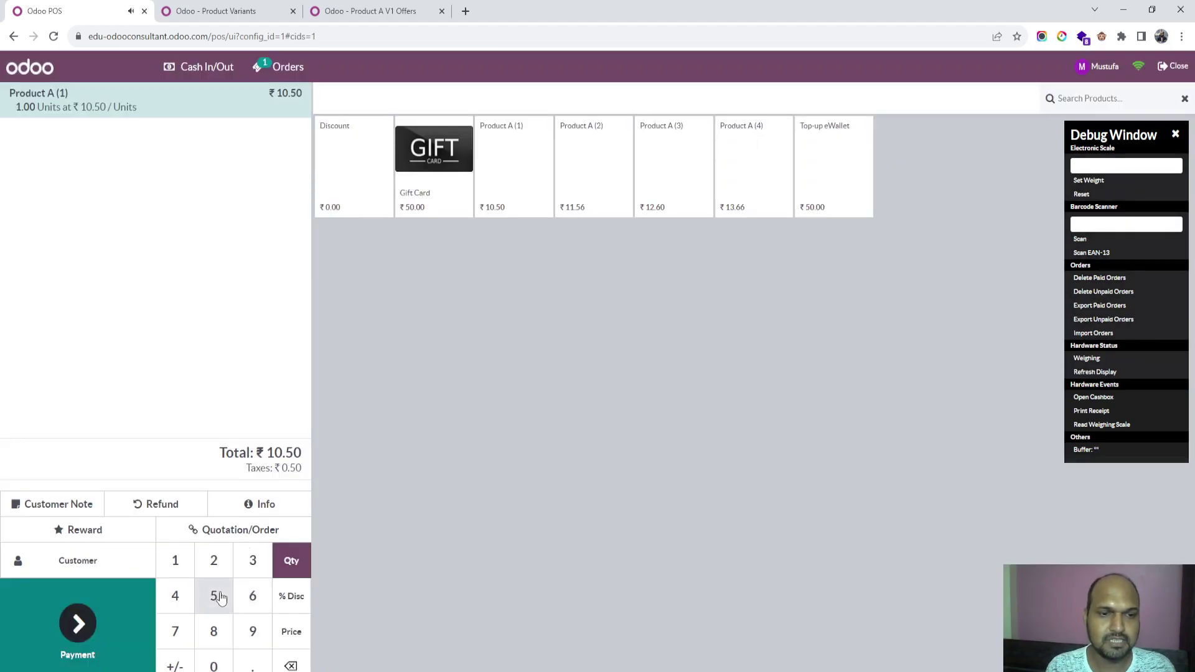
left_click(85, 531)
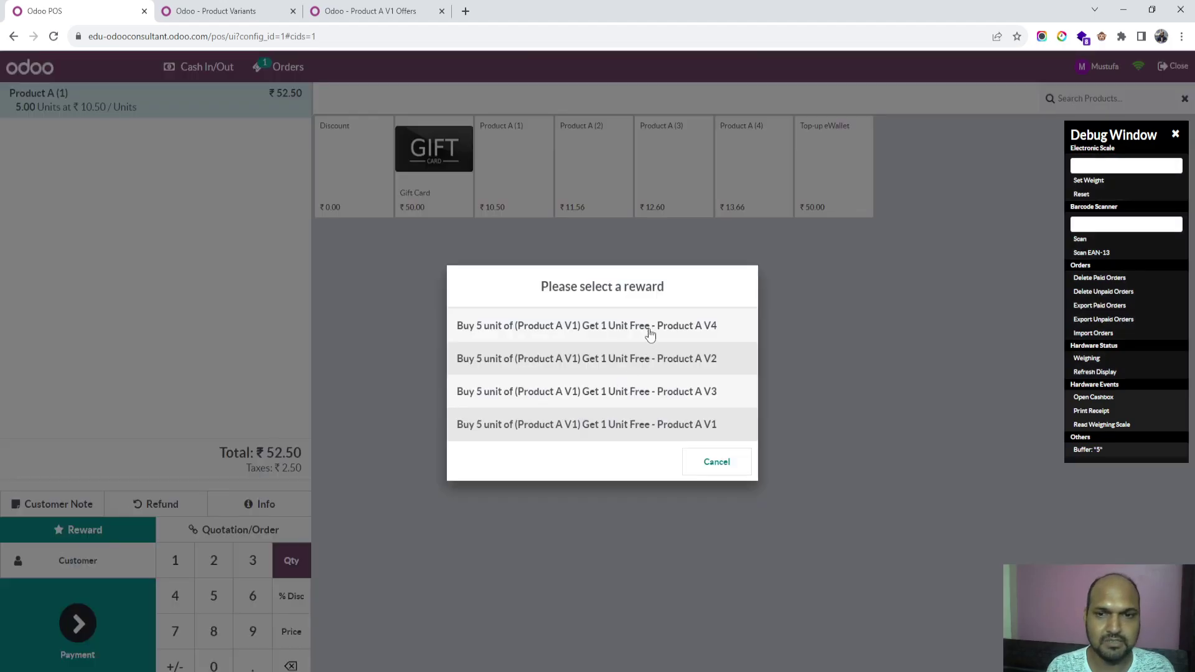
left_click(644, 361)
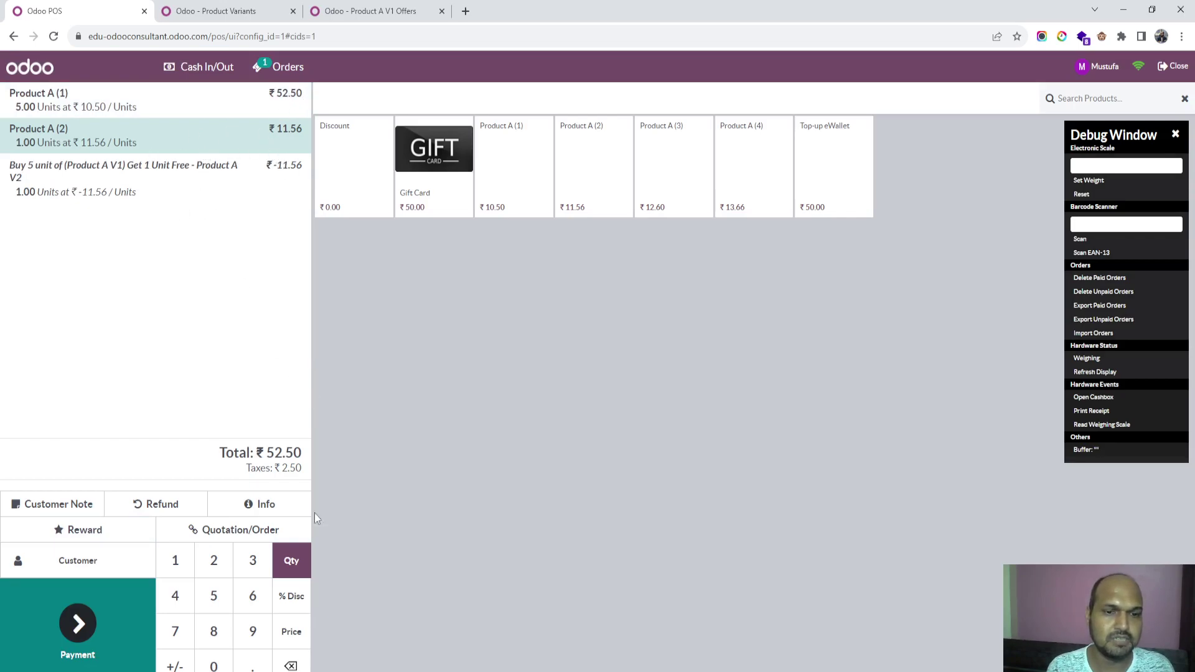
Clear the reward and Product A (1) lines, then bring up the session closing summary.
left_click(291, 666)
left_click(291, 665)
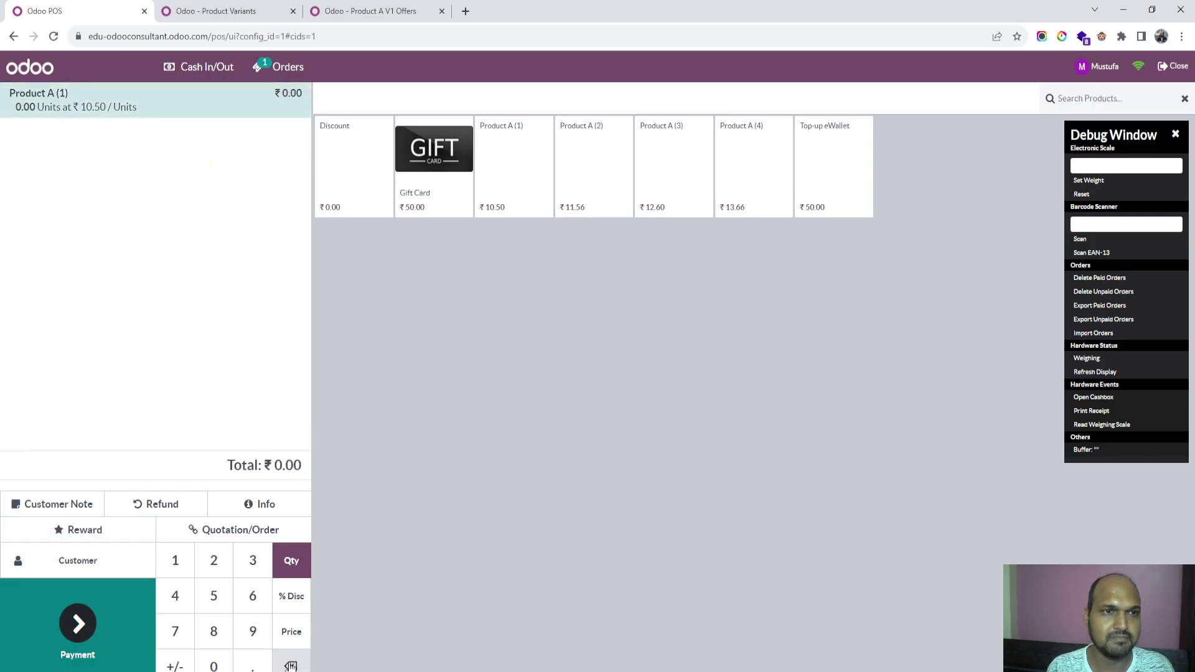
left_click(1173, 71)
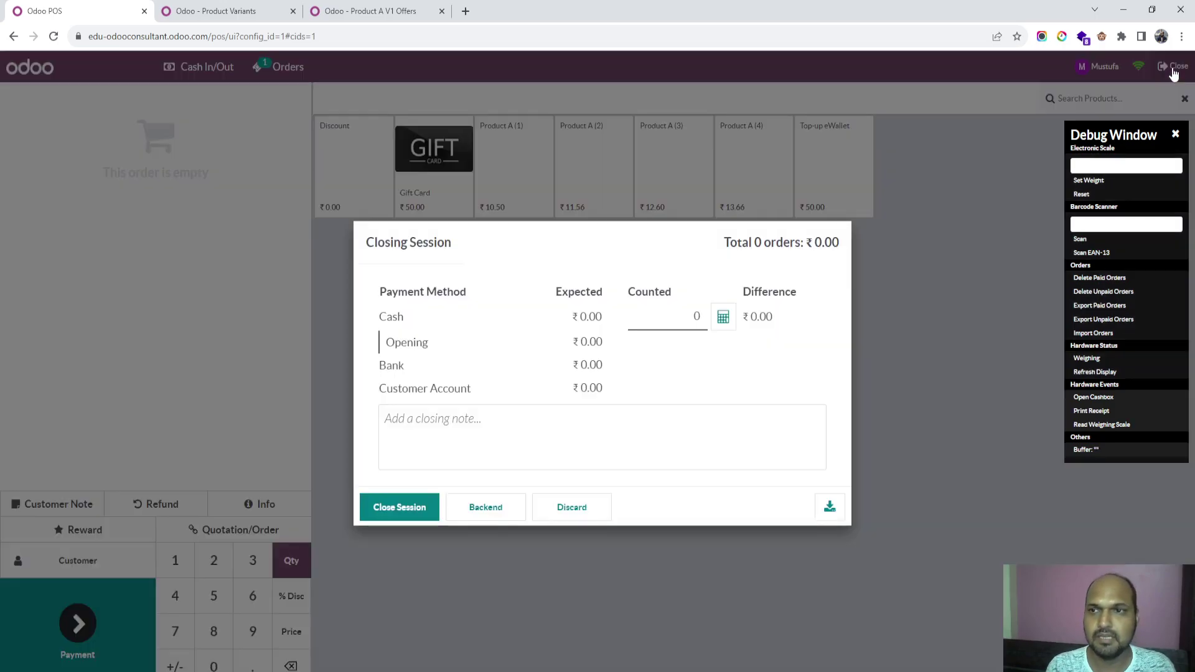
Close the Shop POS session and go back to the Odoo app home screen.
left_click(419, 507)
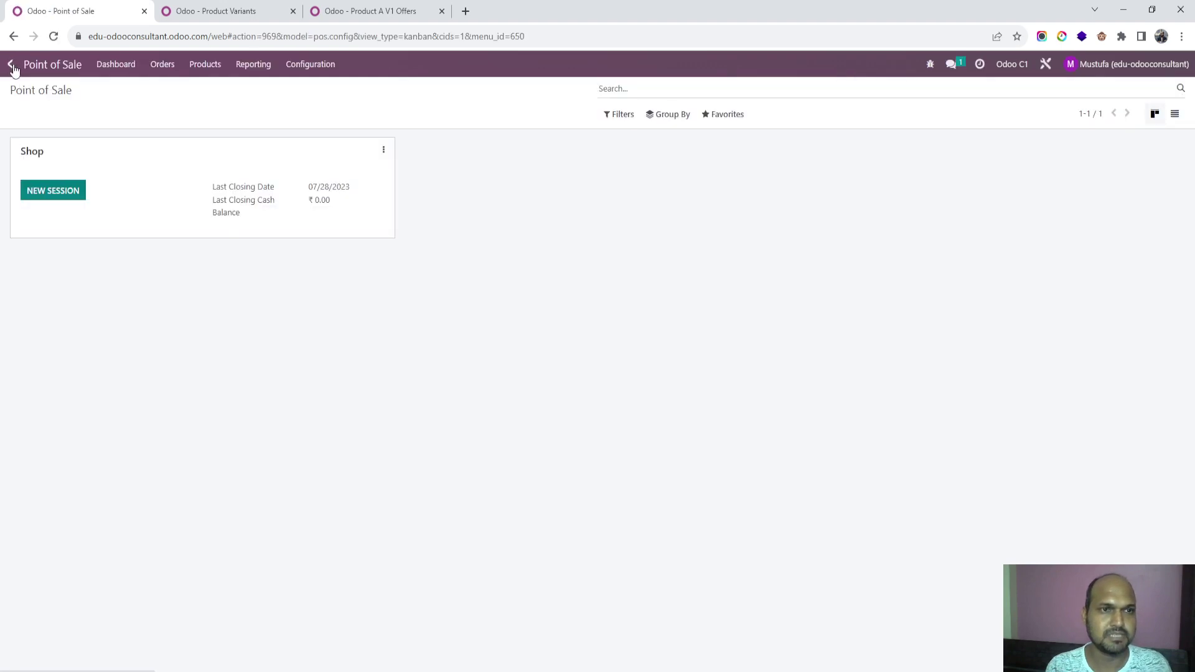
left_click(12, 65)
type("/web")
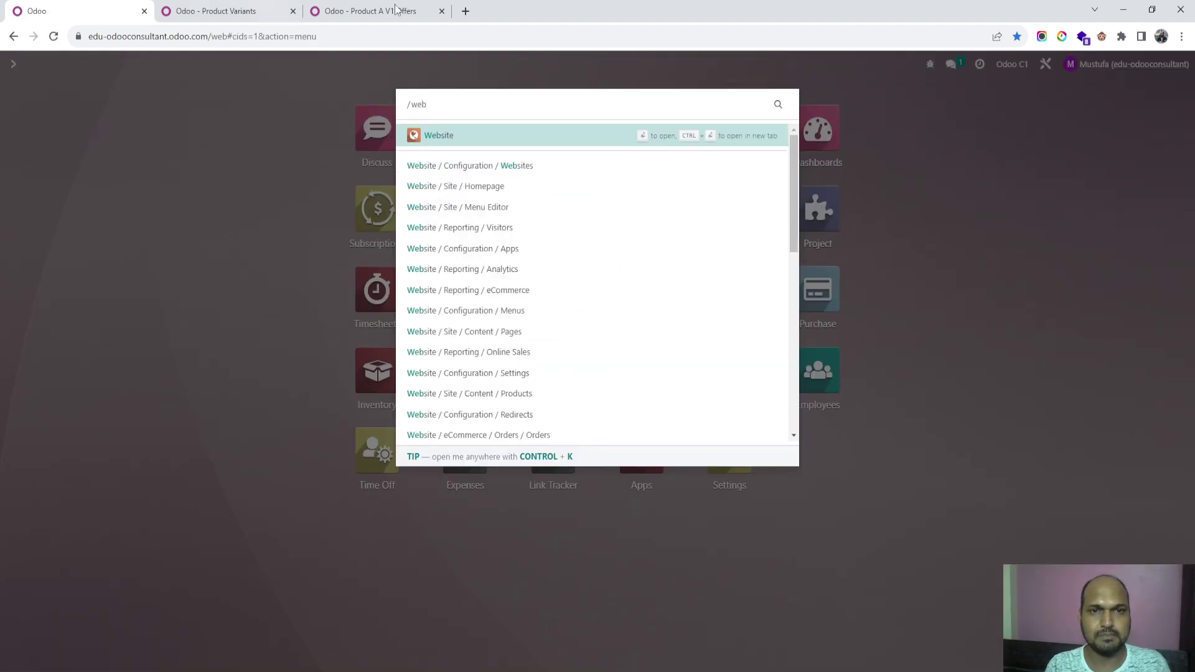
Add 10 units of Product A (1) to the website cart and view the cart.
left_click(430, 140)
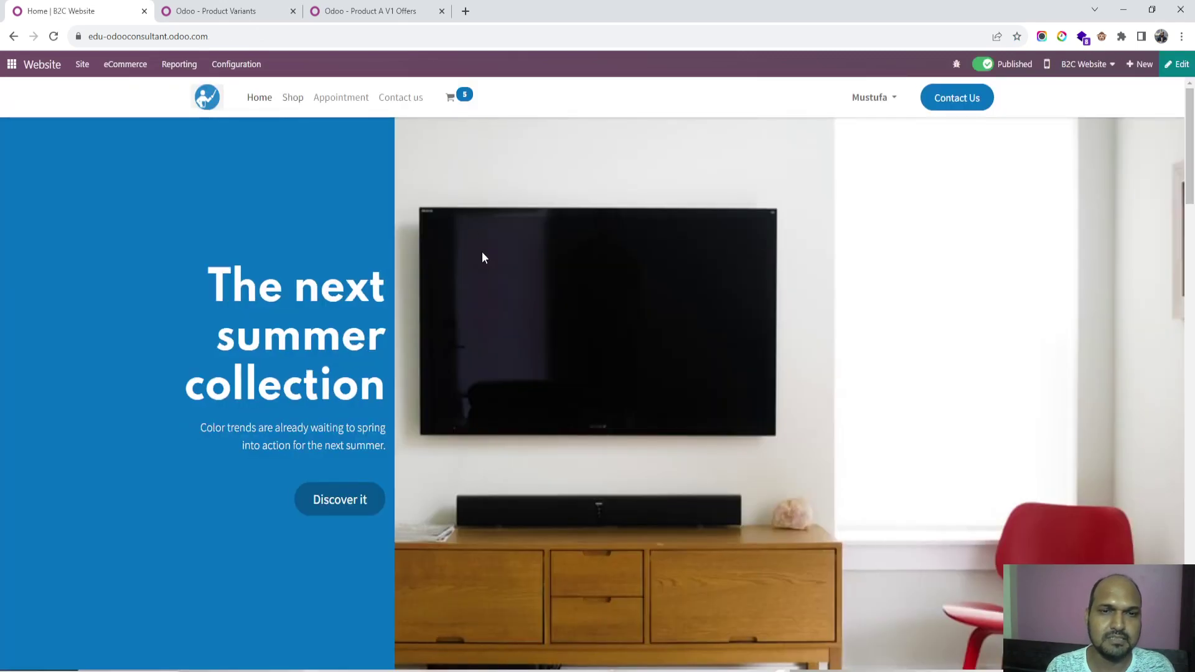
scroll(688, 323, "down", 1)
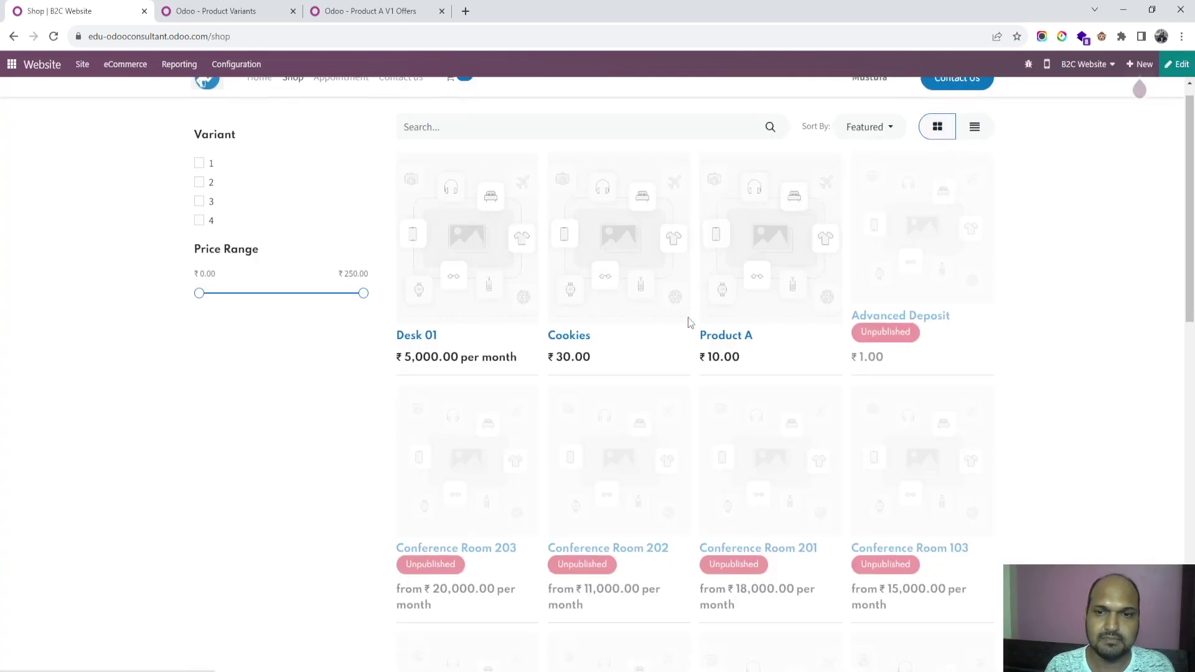
left_click(763, 267)
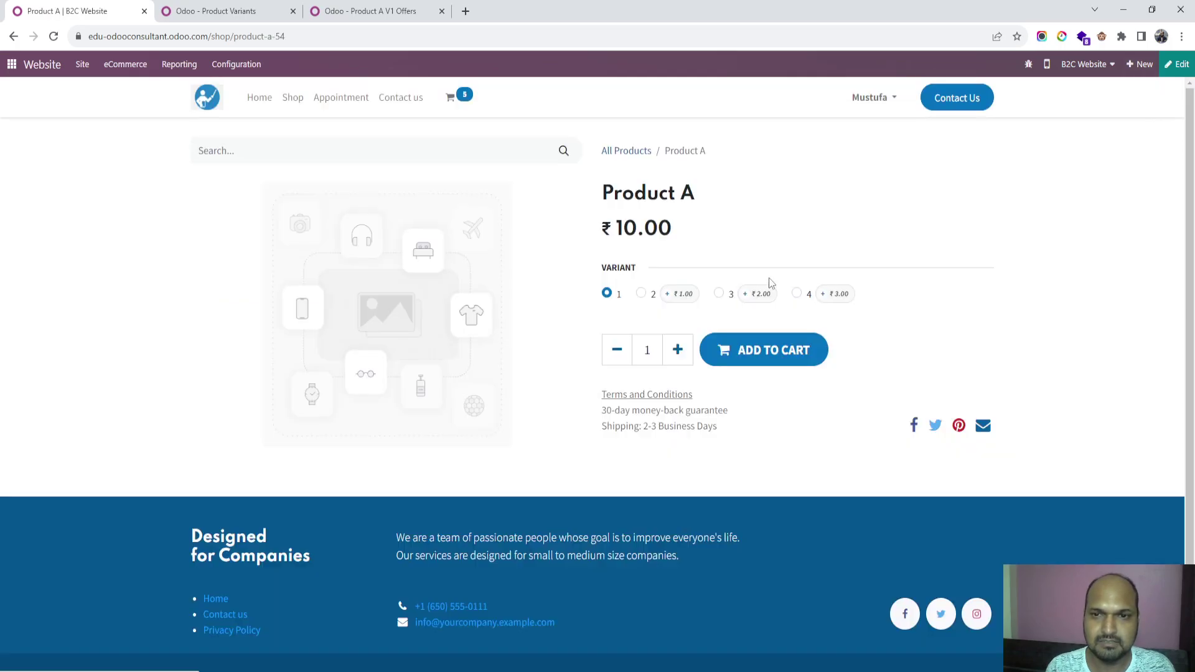
left_click(659, 356)
type("0")
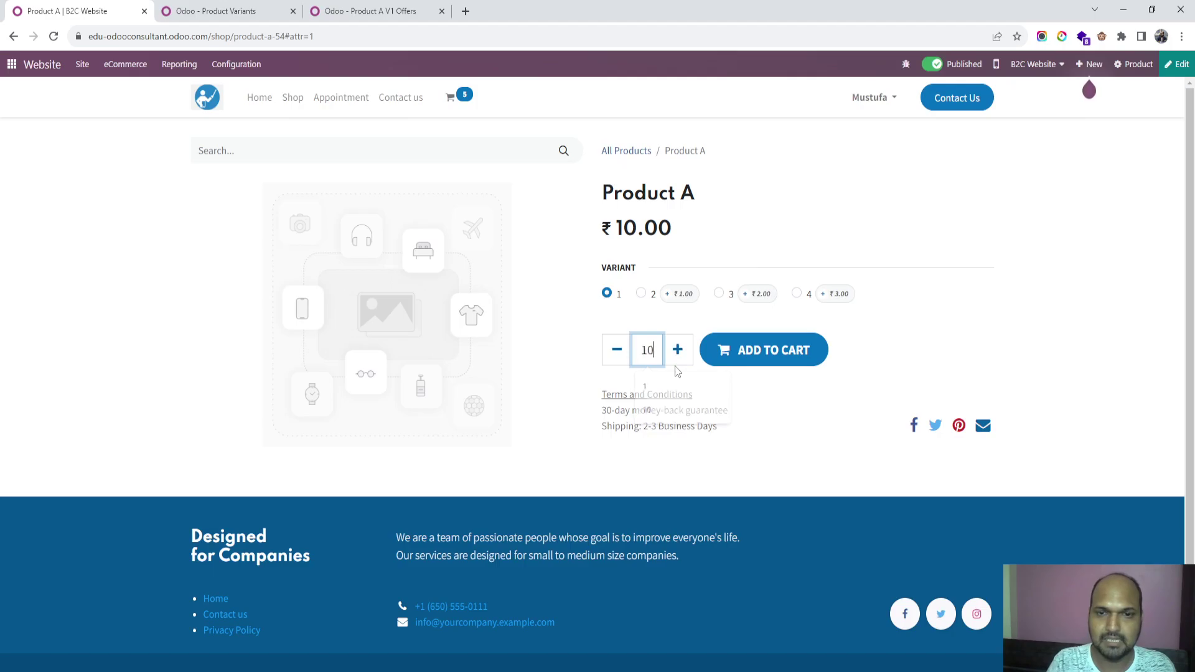
left_click(719, 359)
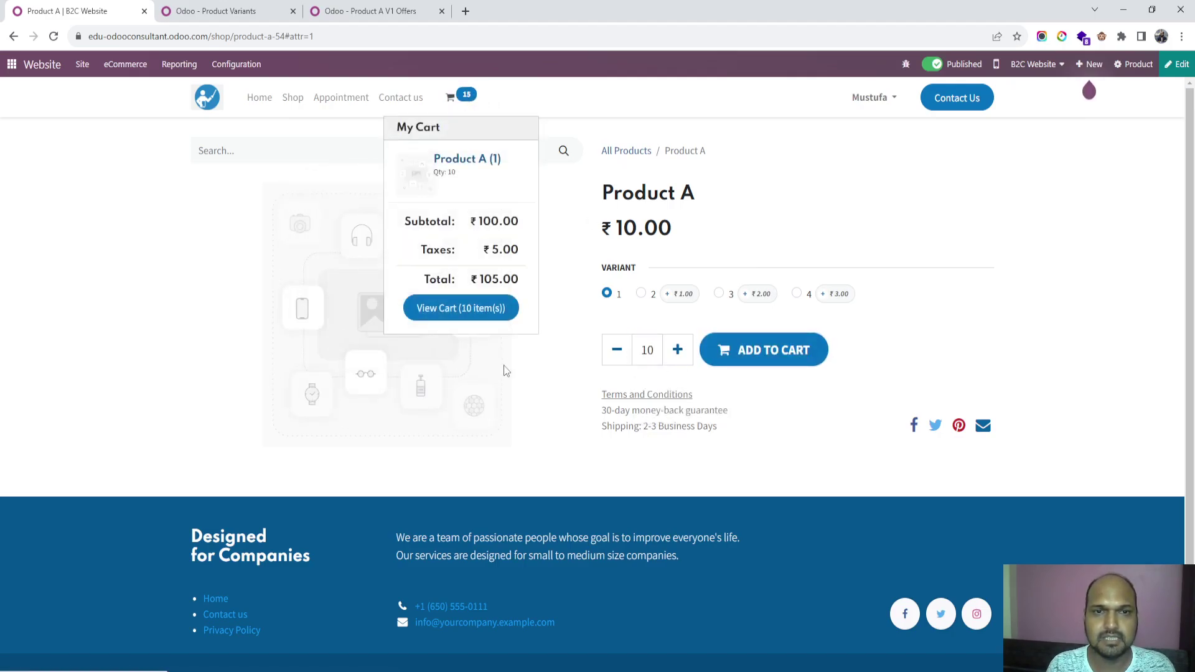
left_click(450, 98)
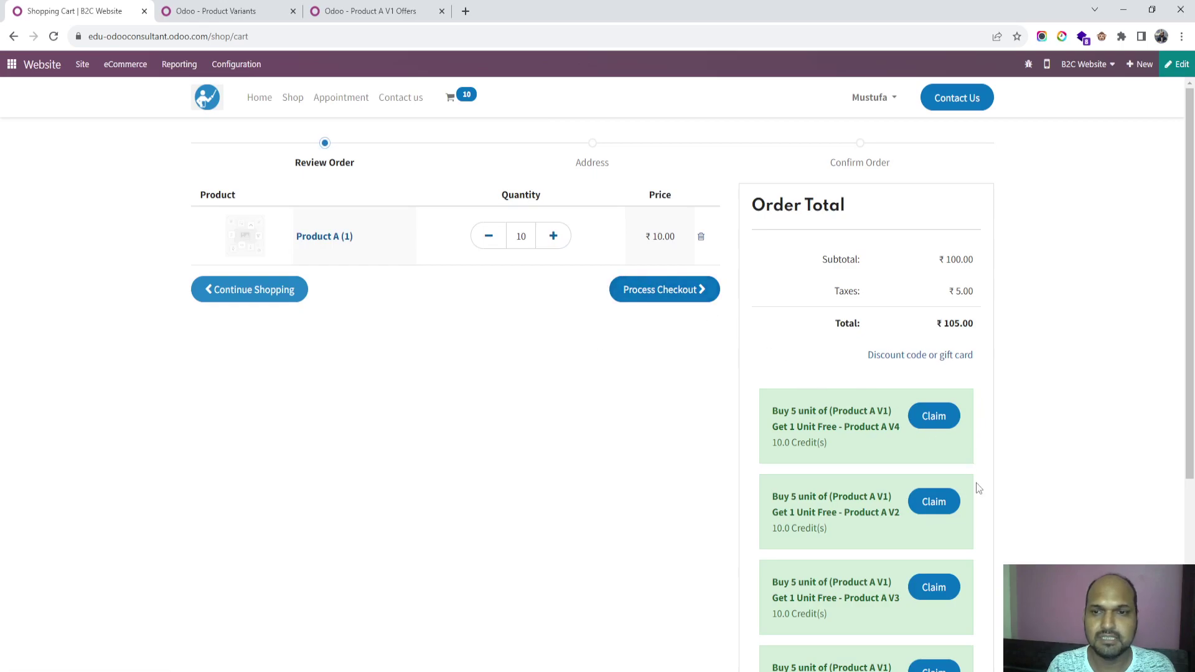
scroll(976, 486, "down", 1)
scroll(974, 492, "down", 1)
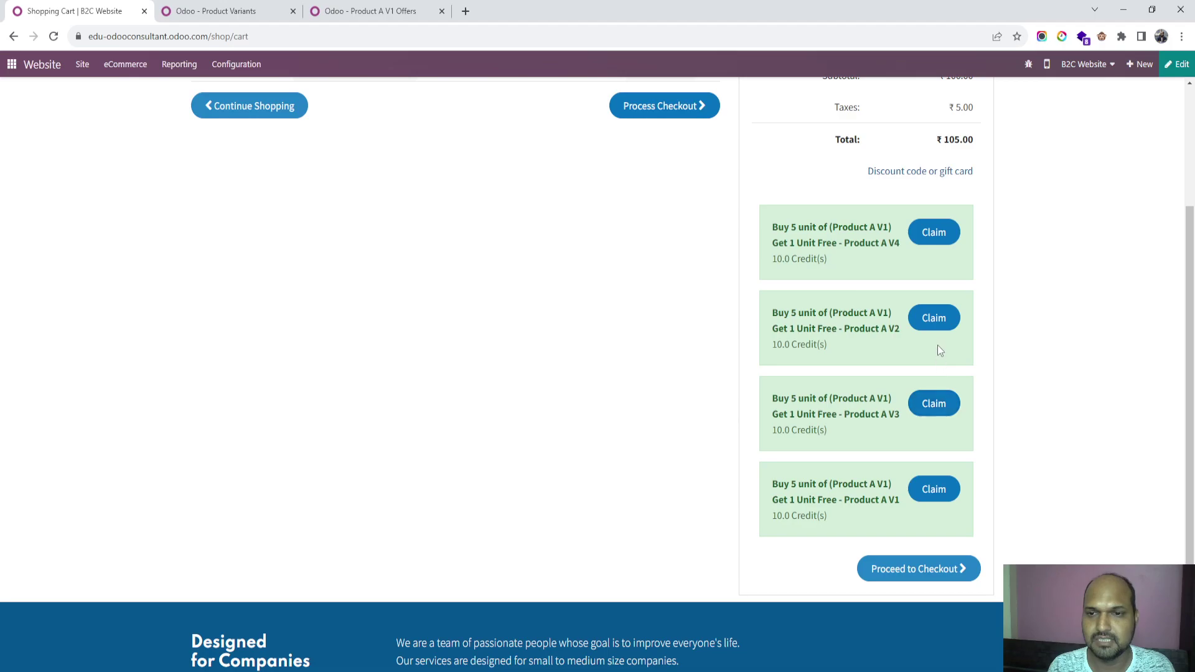
Claim the V2 offer for 2 free Product A units, then switch to Product A V1 Offers.
left_click(938, 327)
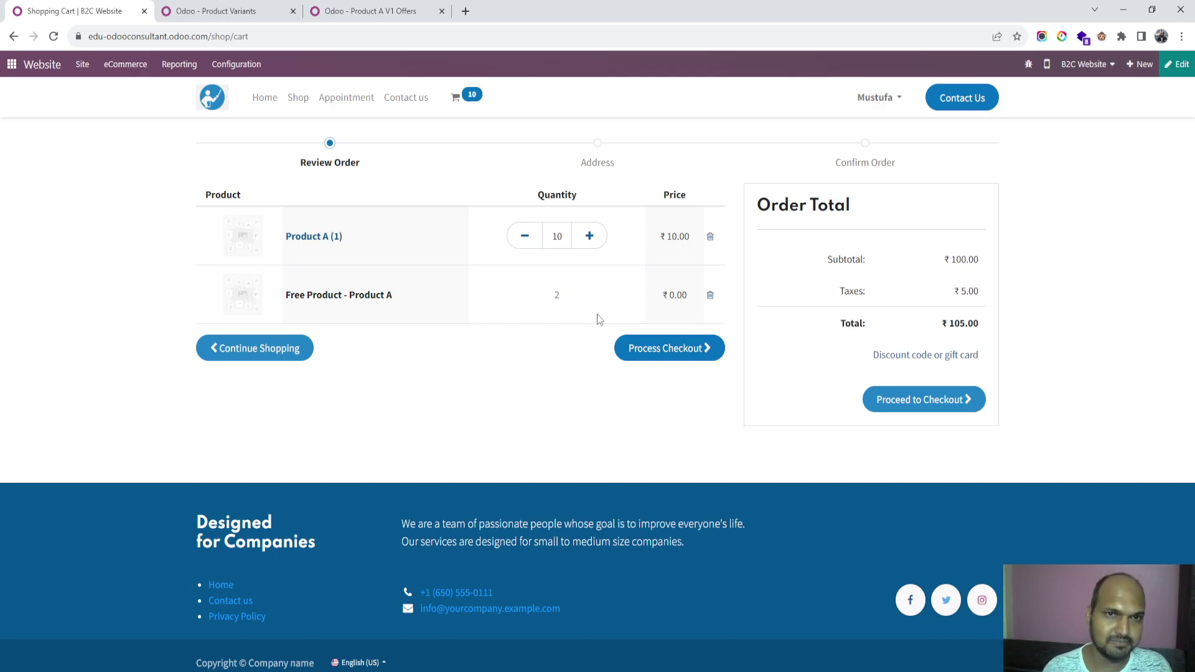
left_click(370, 12)
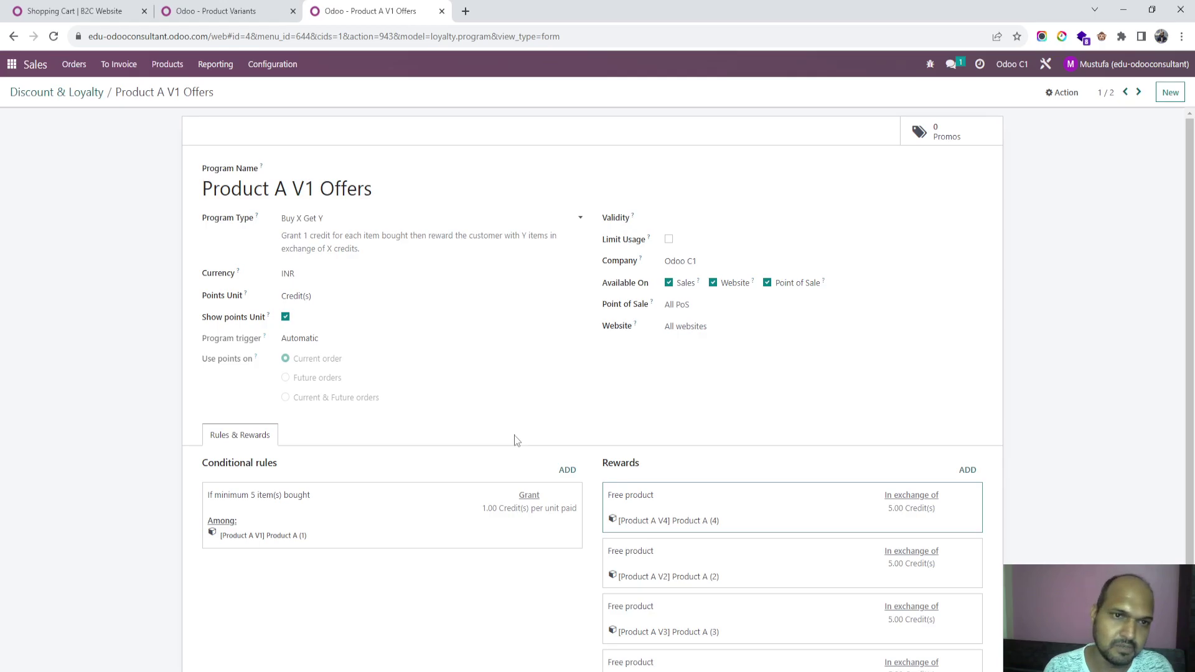
scroll(515, 435, "down", 1)
scroll(584, 327, "up", 1)
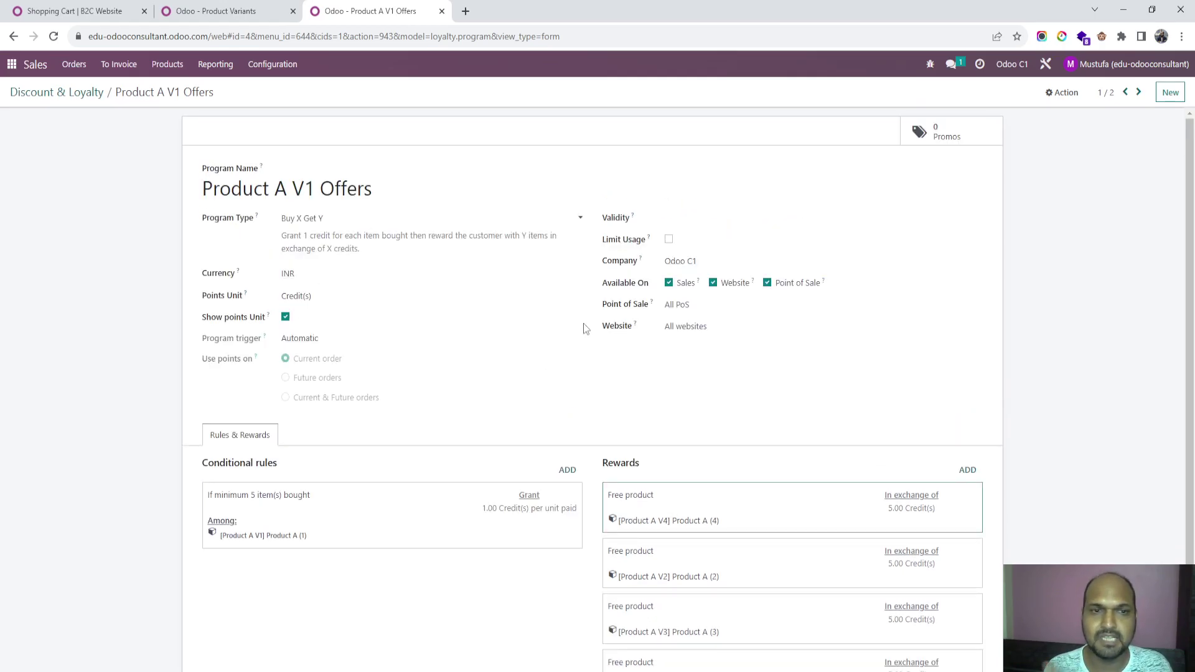